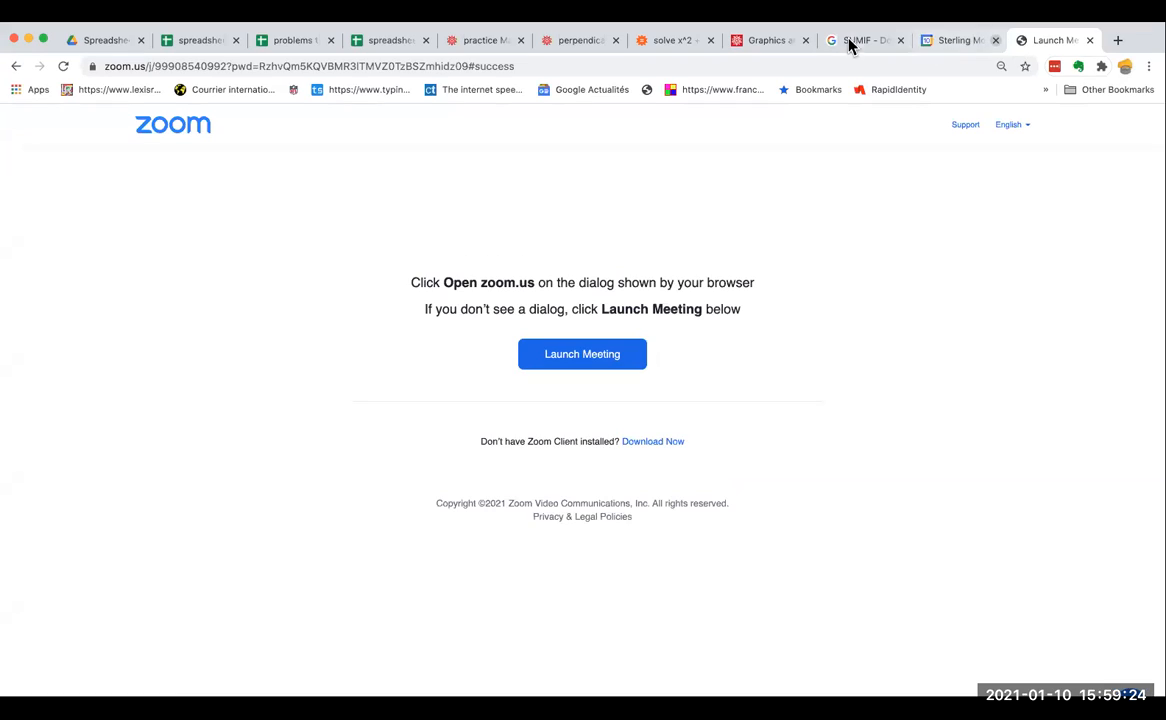
# Open the SUMIF help article and review the syntax, highlighting the criterion argument.
pyautogui.click(848, 19)
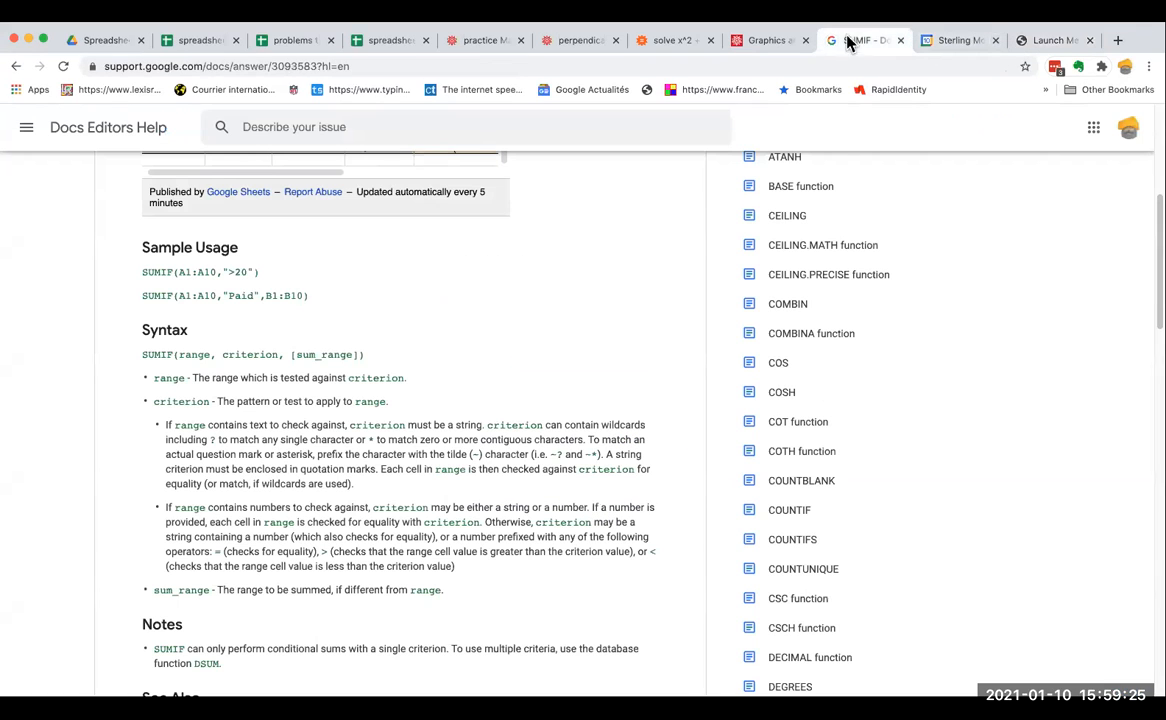
pyautogui.doubleClick(245, 354)
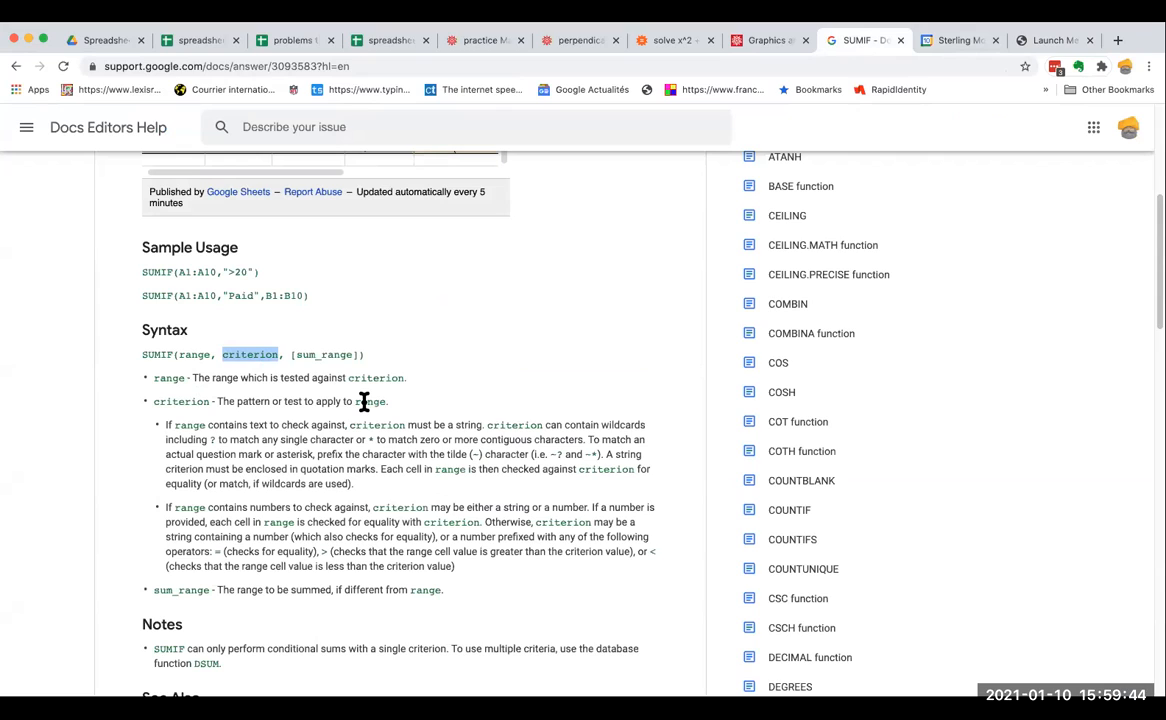
# Switch to the sumif practice spreadsheet and examine the Total Pets and Total Siblings summary headings and the 7th-grade pets formula.
pyautogui.click(213, 42)
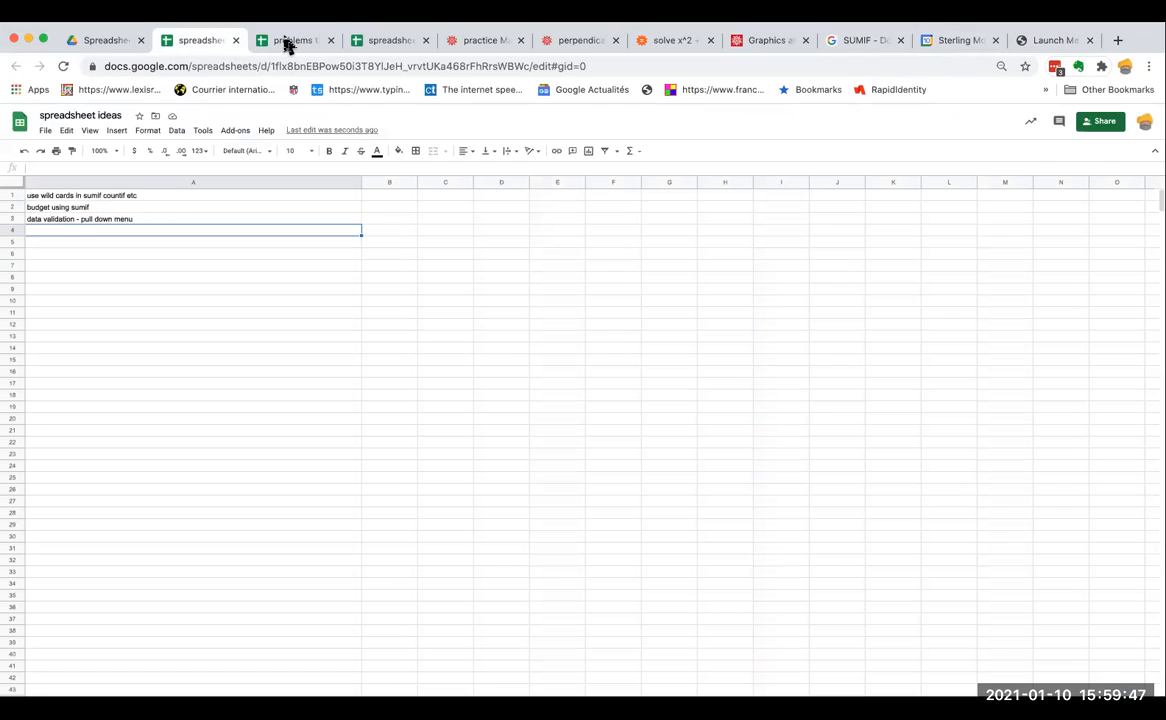
pyautogui.click(371, 42)
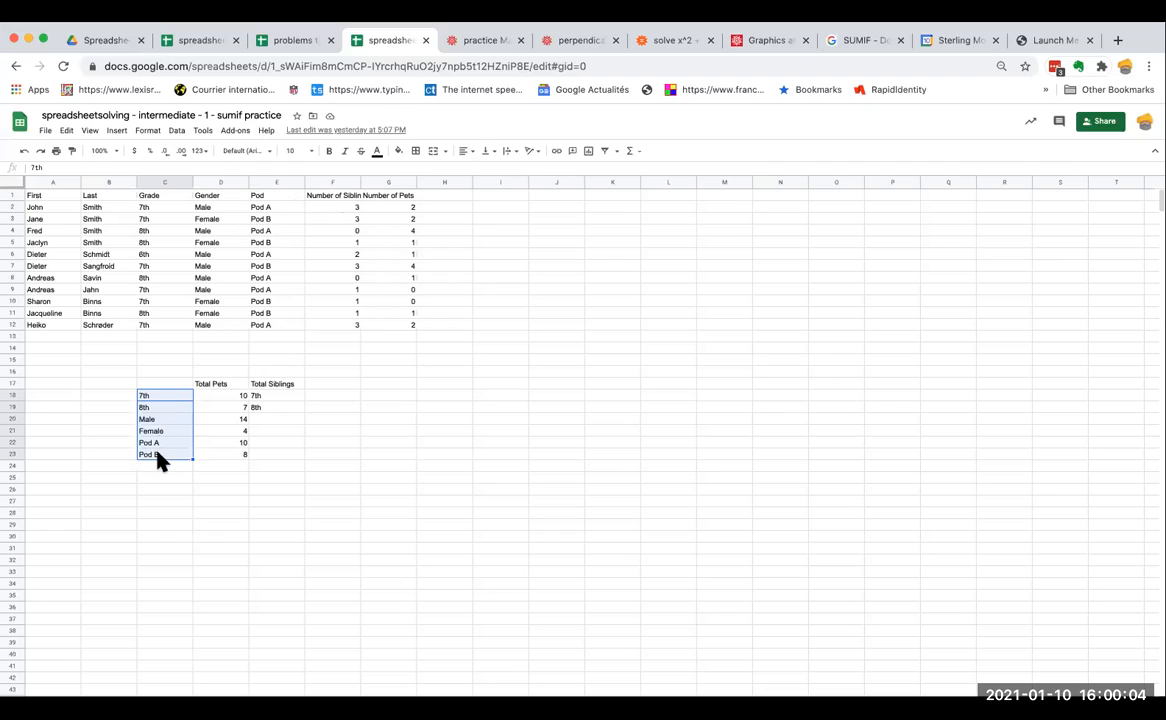
pyautogui.click(226, 384)
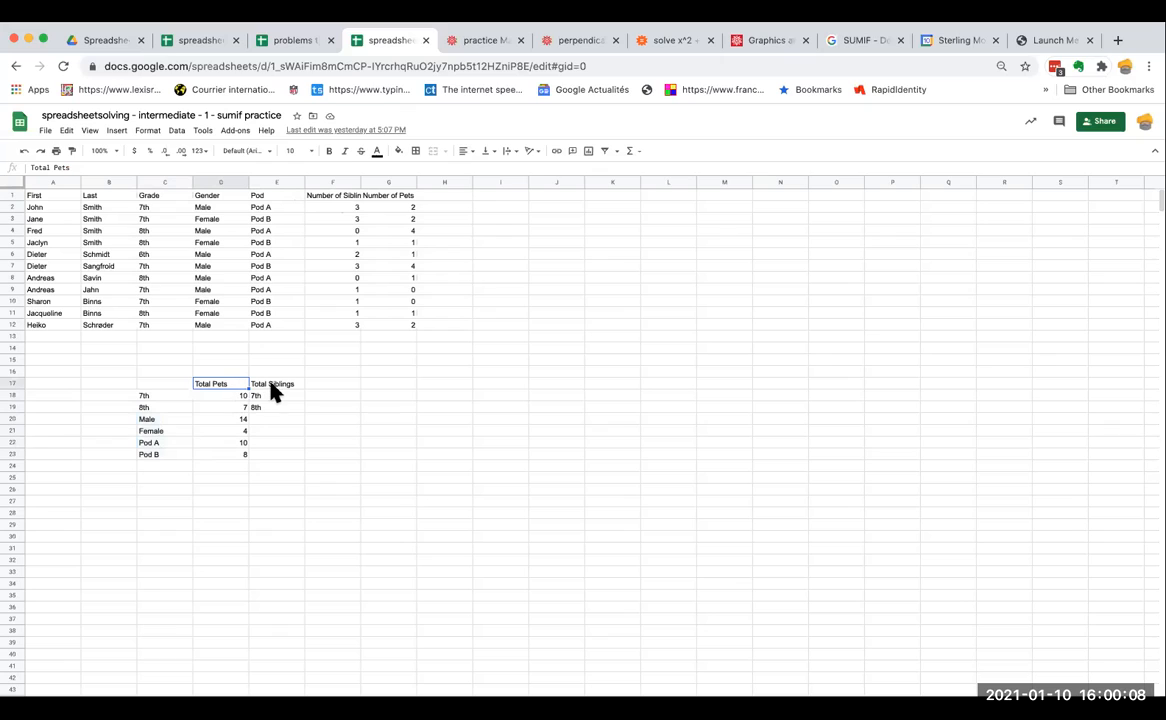
pyautogui.click(275, 390)
pyautogui.click(237, 400)
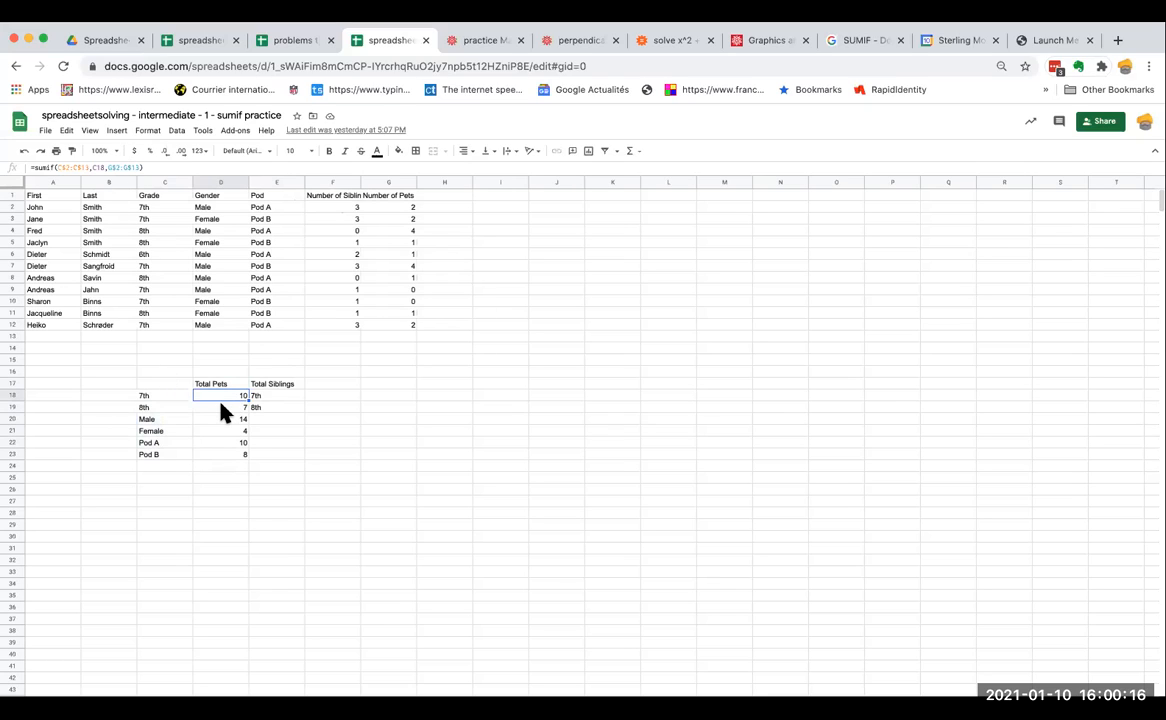
# Enlarge the spreadsheet page to 150% zoom.
pyautogui.press('super+minus')
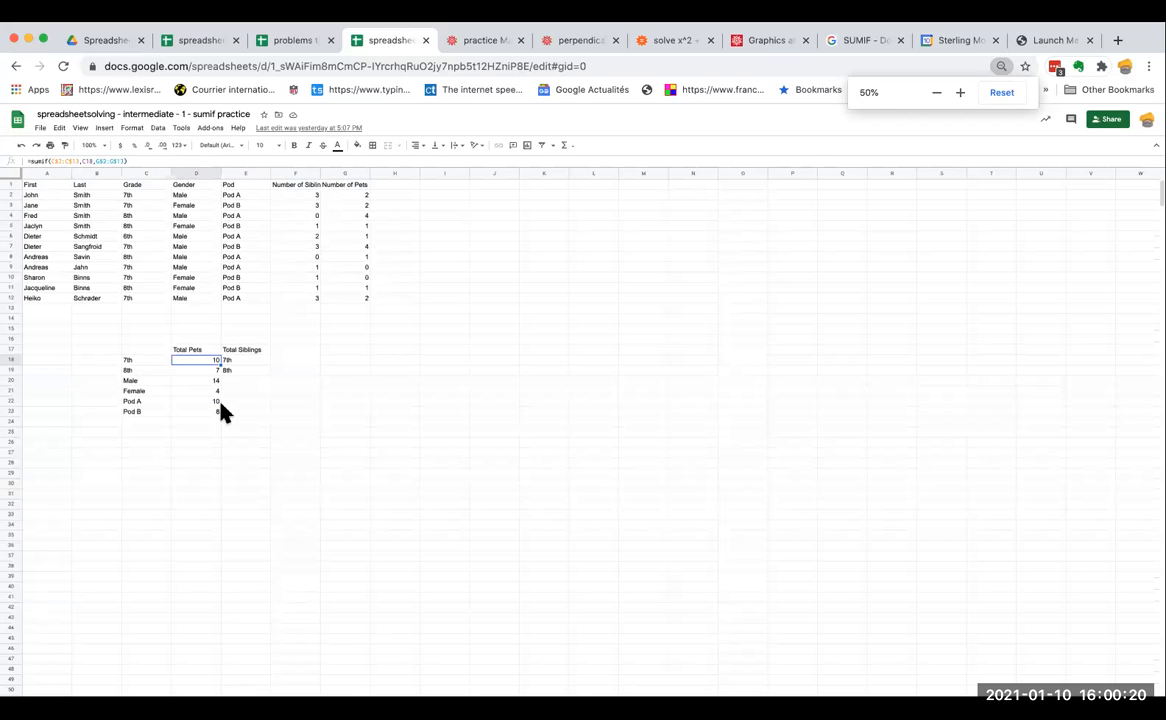
pyautogui.press('super+minus')
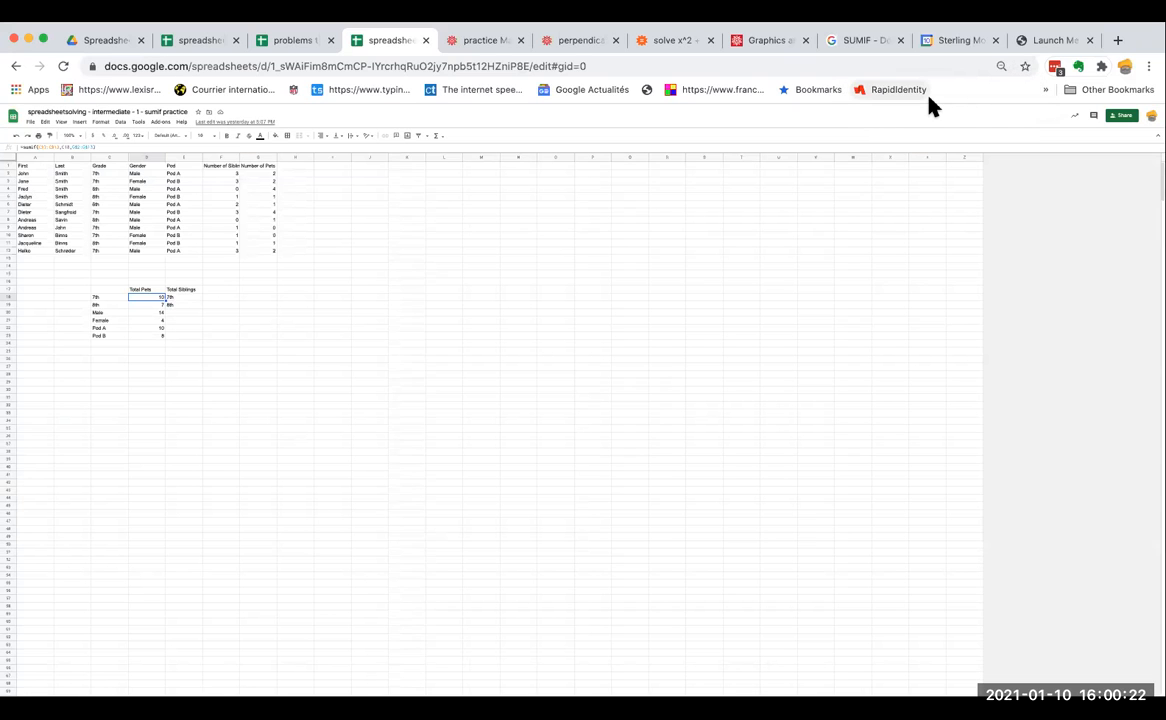
pyautogui.press('super+equal')
pyautogui.press('super+equal')
pyautogui.press('super+equal')
pyautogui.press('super+equal')
pyautogui.press('super+equal')
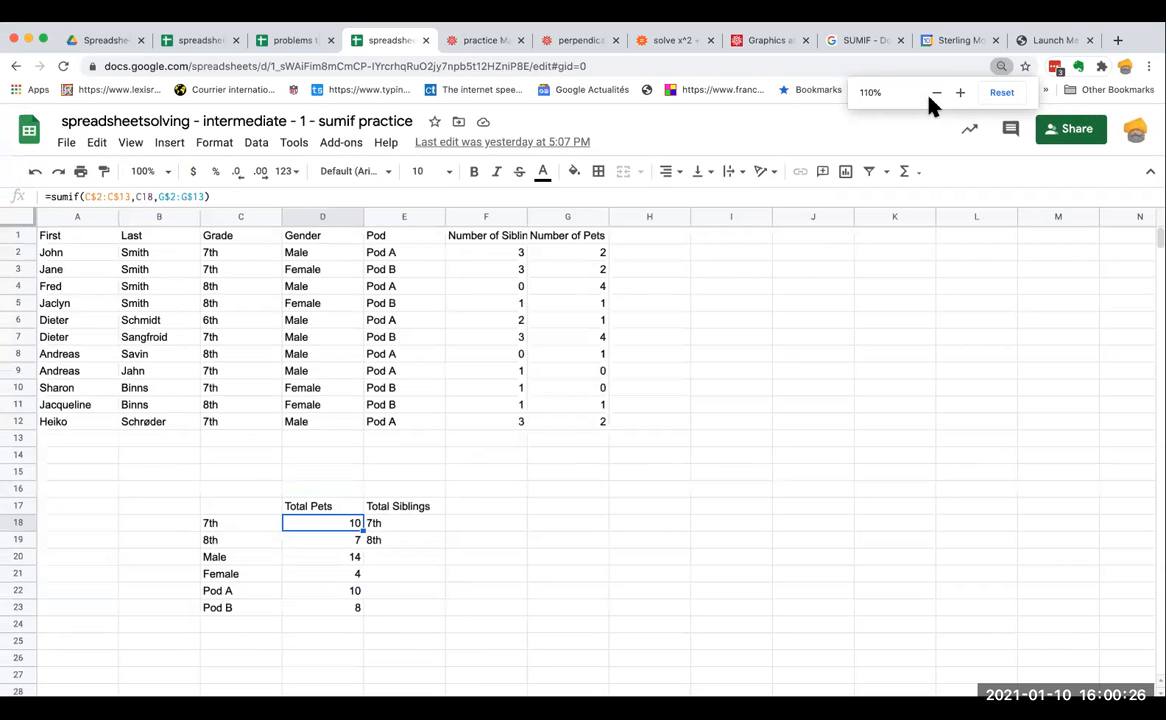
pyautogui.press('super+equal')
pyautogui.press('super+equal')
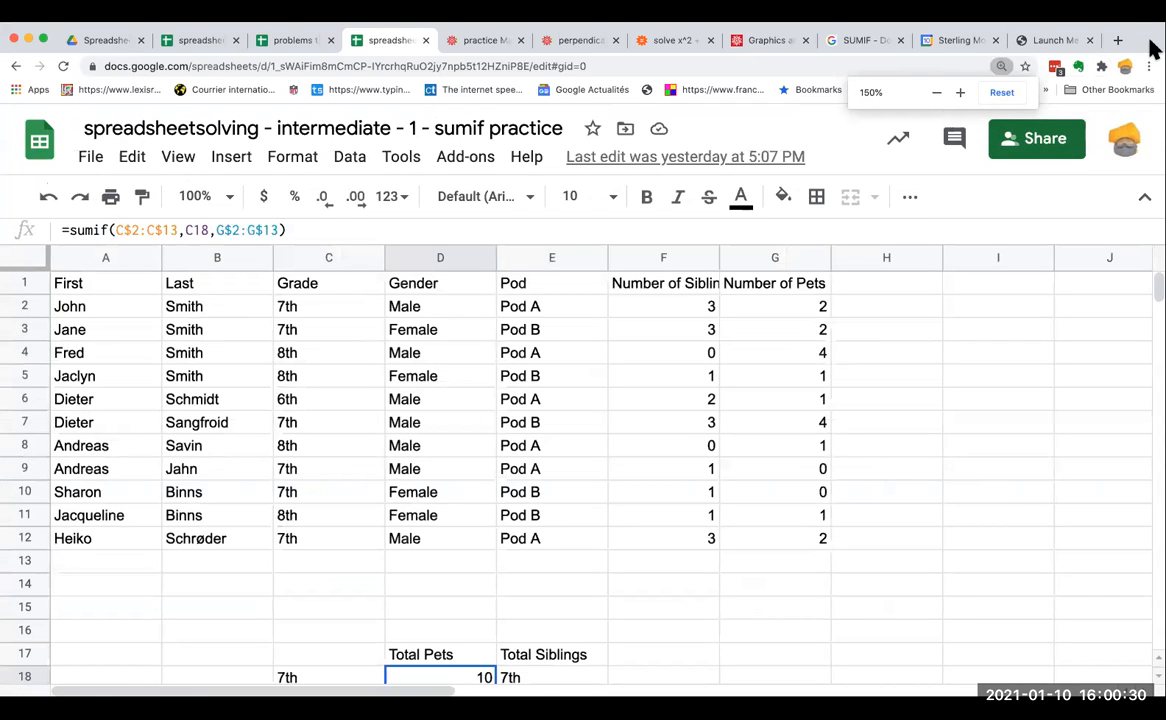
# Compare the 7th-grade Total Pets formula in D18 with its criterion cell C18 and the student data.
pyautogui.scroll(-3, 468, 396)
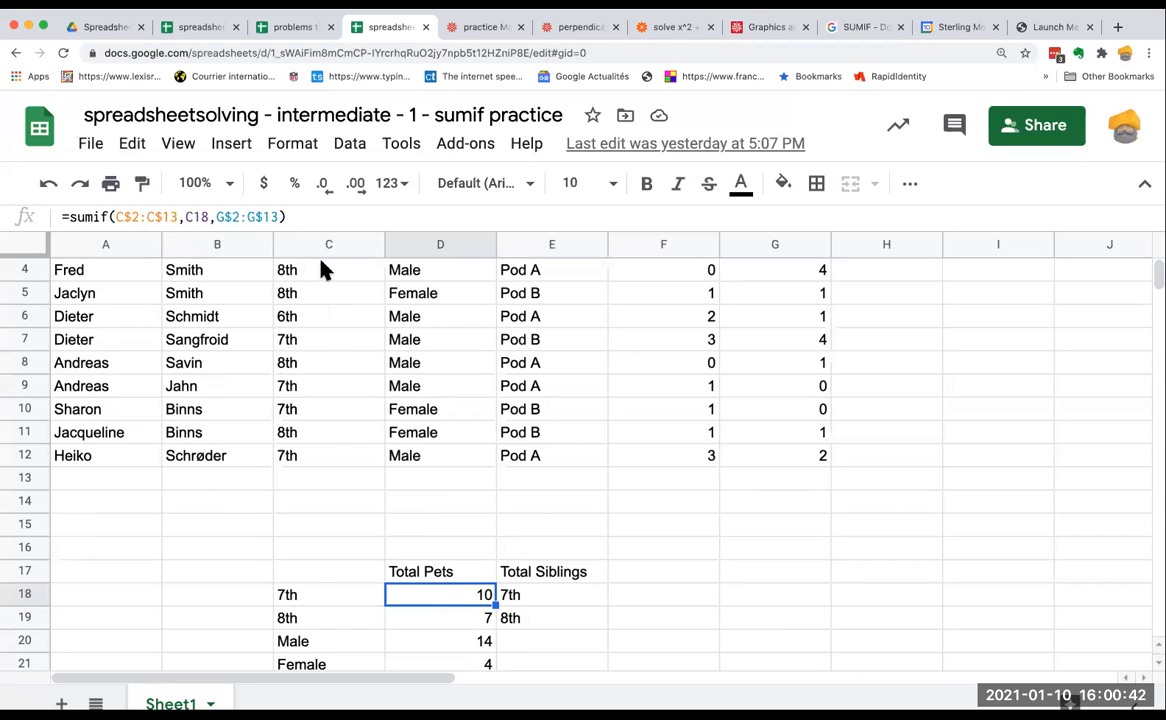
pyautogui.scroll(3, 322, 280)
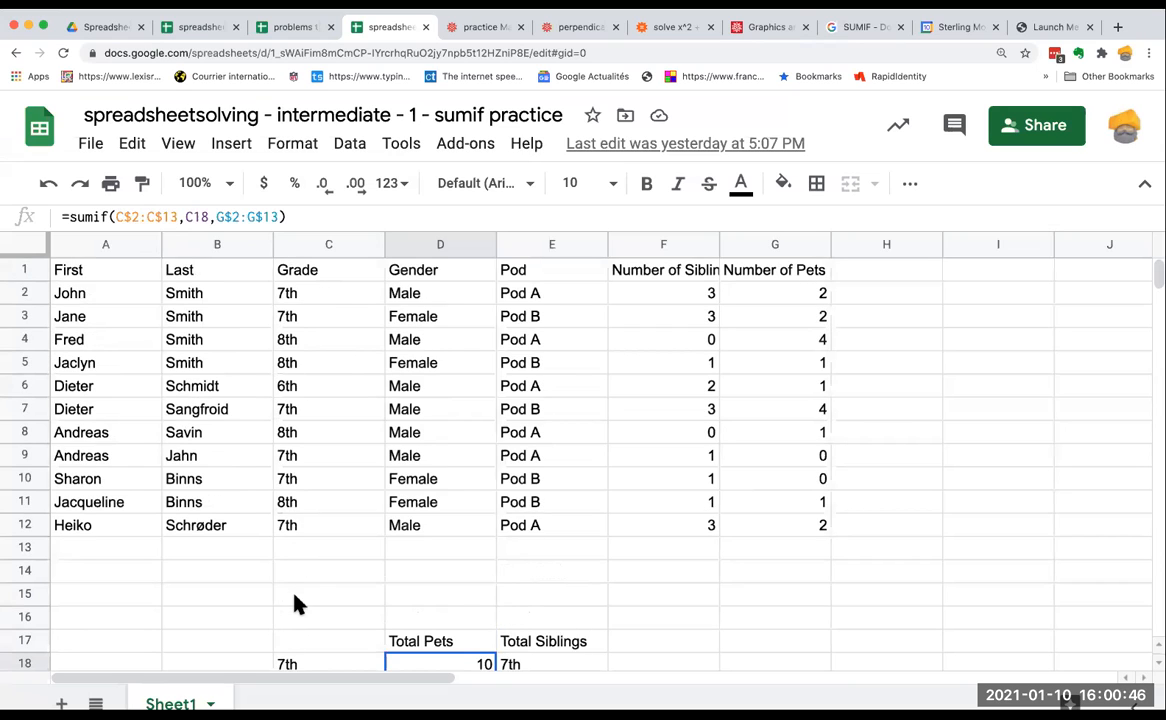
pyautogui.scroll(-1, 302, 612)
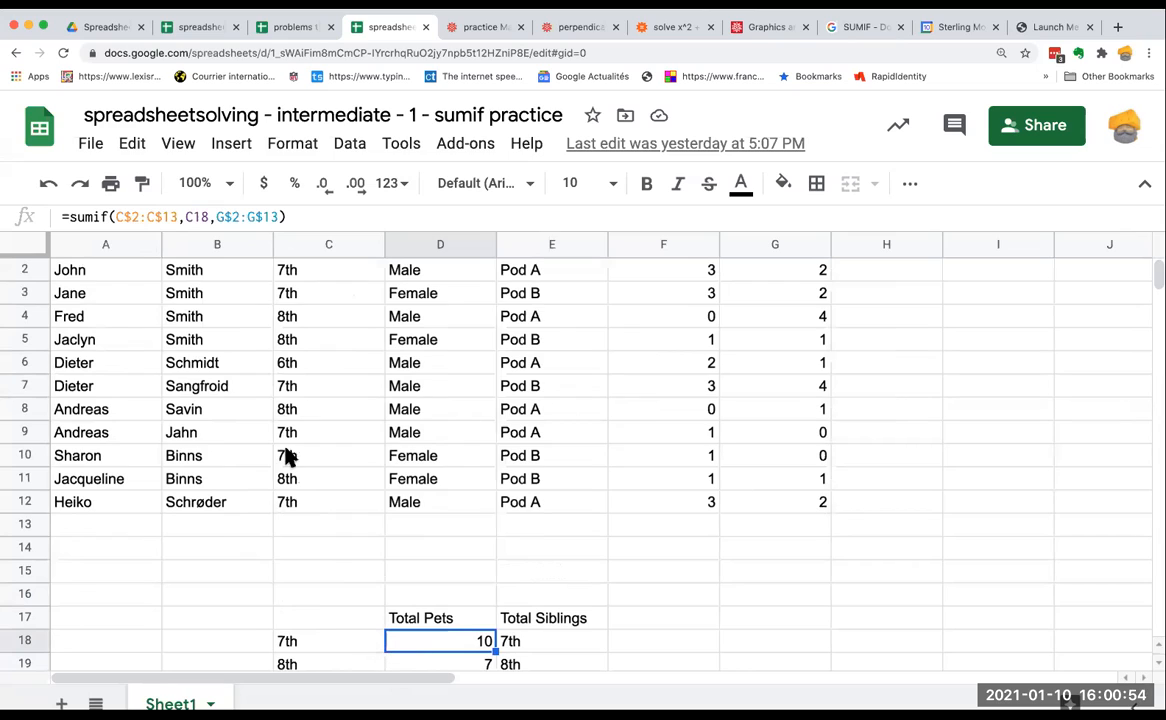
pyautogui.click(303, 646)
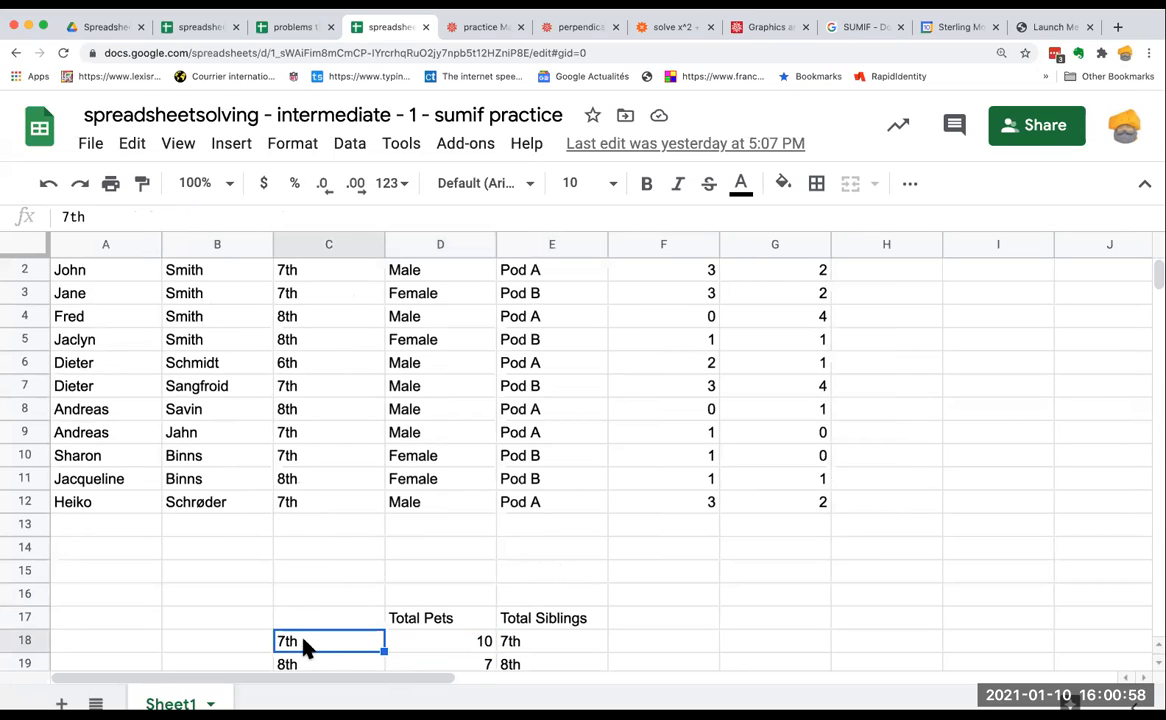
pyautogui.click(410, 650)
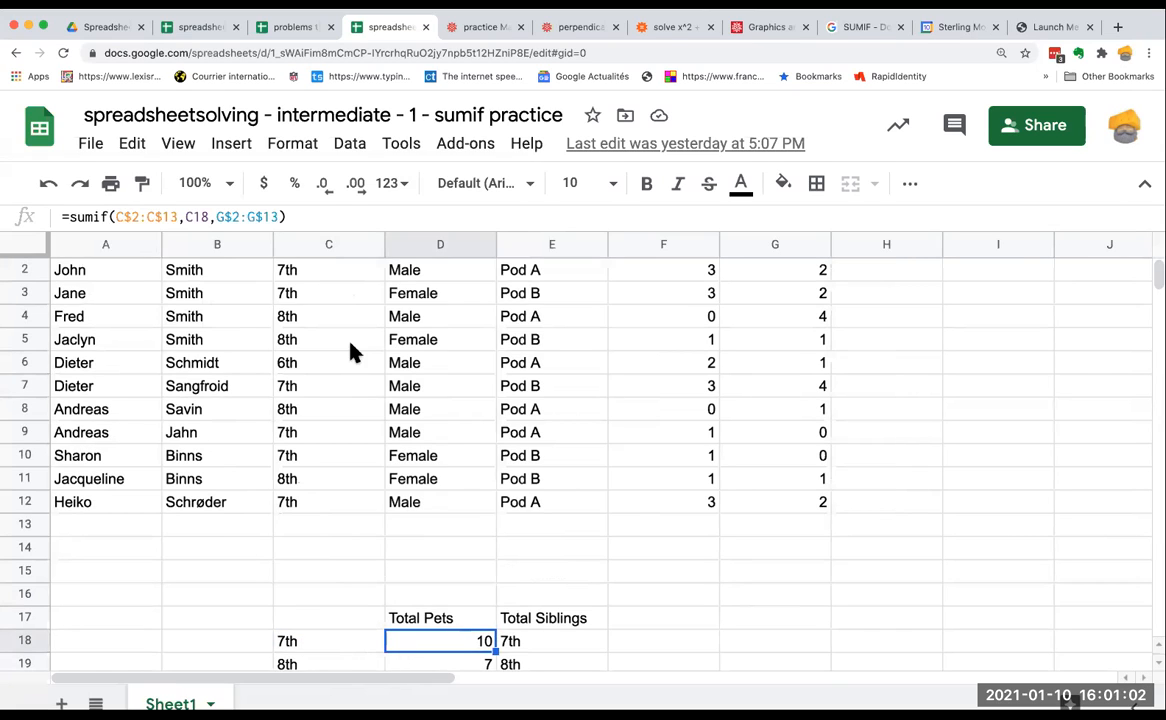
pyautogui.click(354, 643)
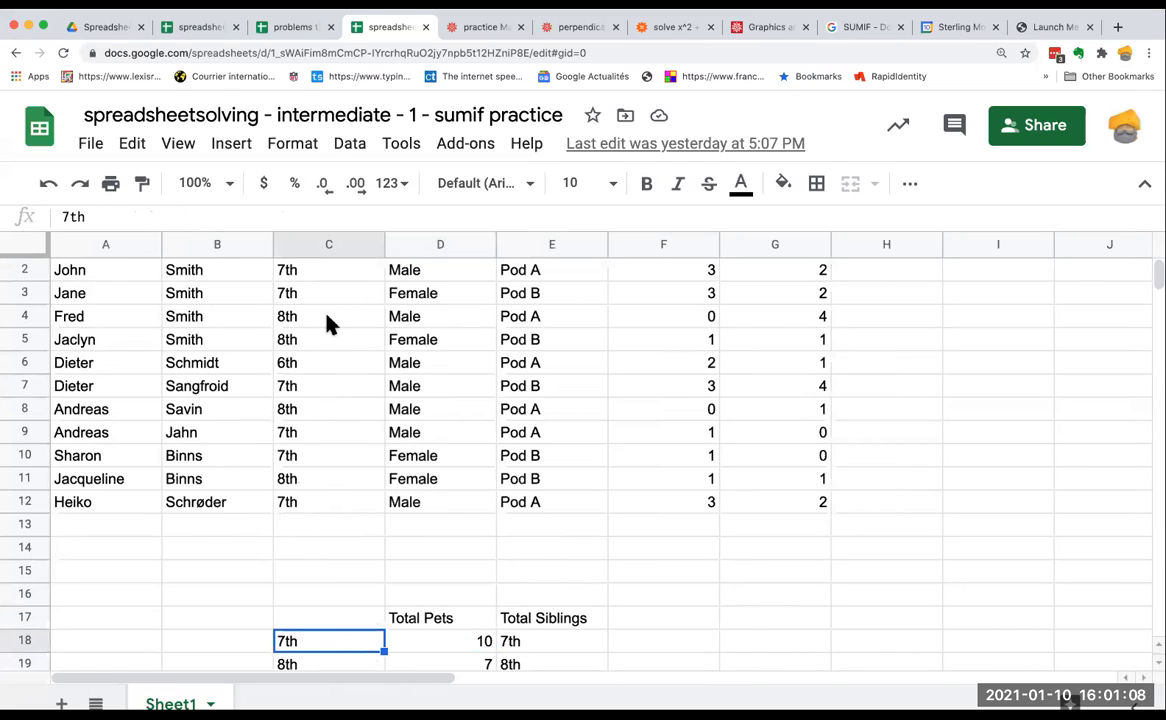
pyautogui.click(445, 641)
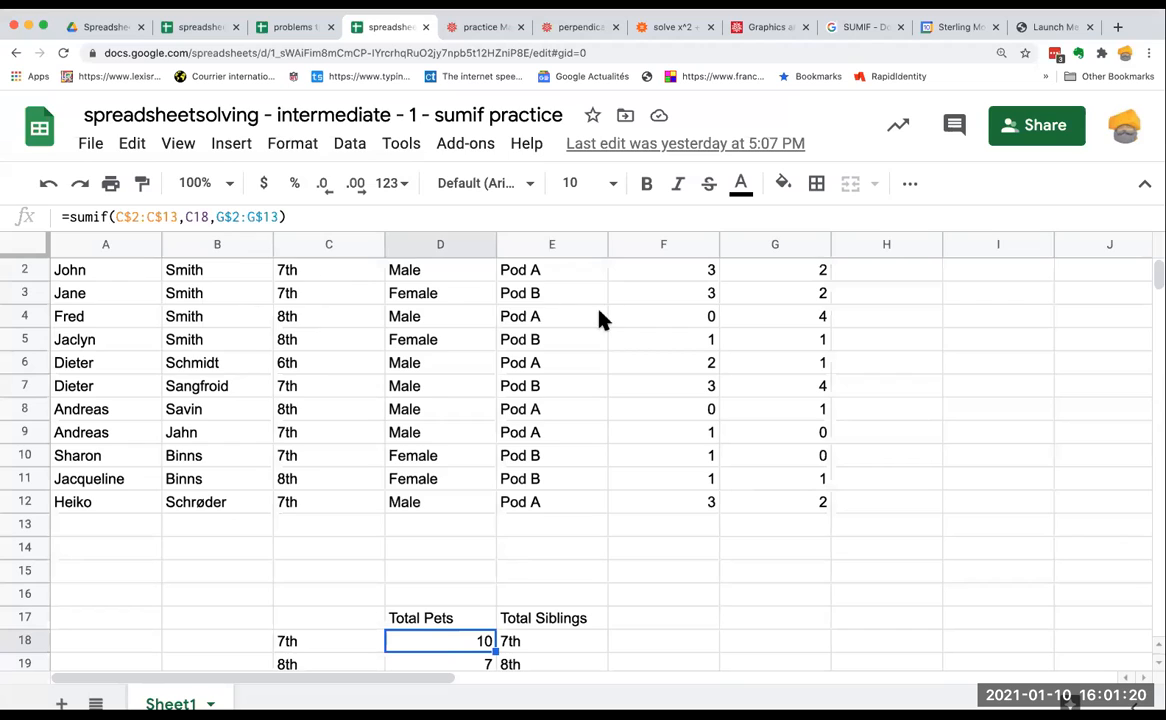
# Examine the Grade column and the Number of Pets values that the SUMIF formula in D18 tests and sums.
pyautogui.scroll(1, 641, 376)
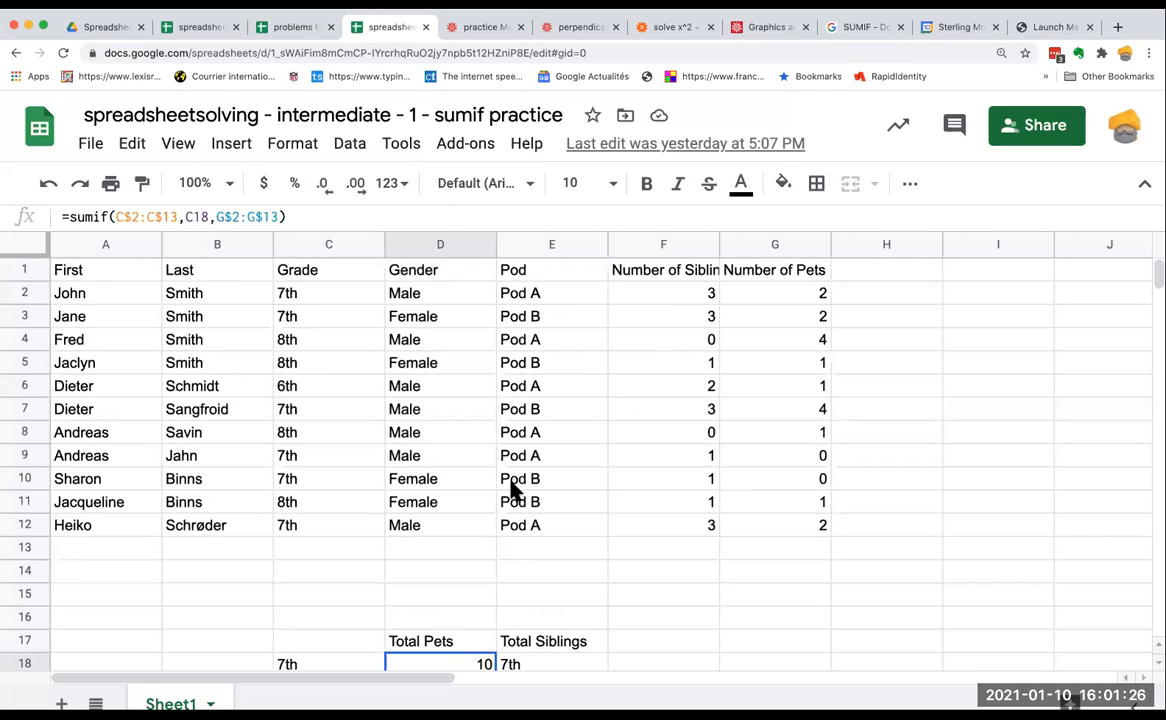
pyautogui.scroll(-1, 445, 630)
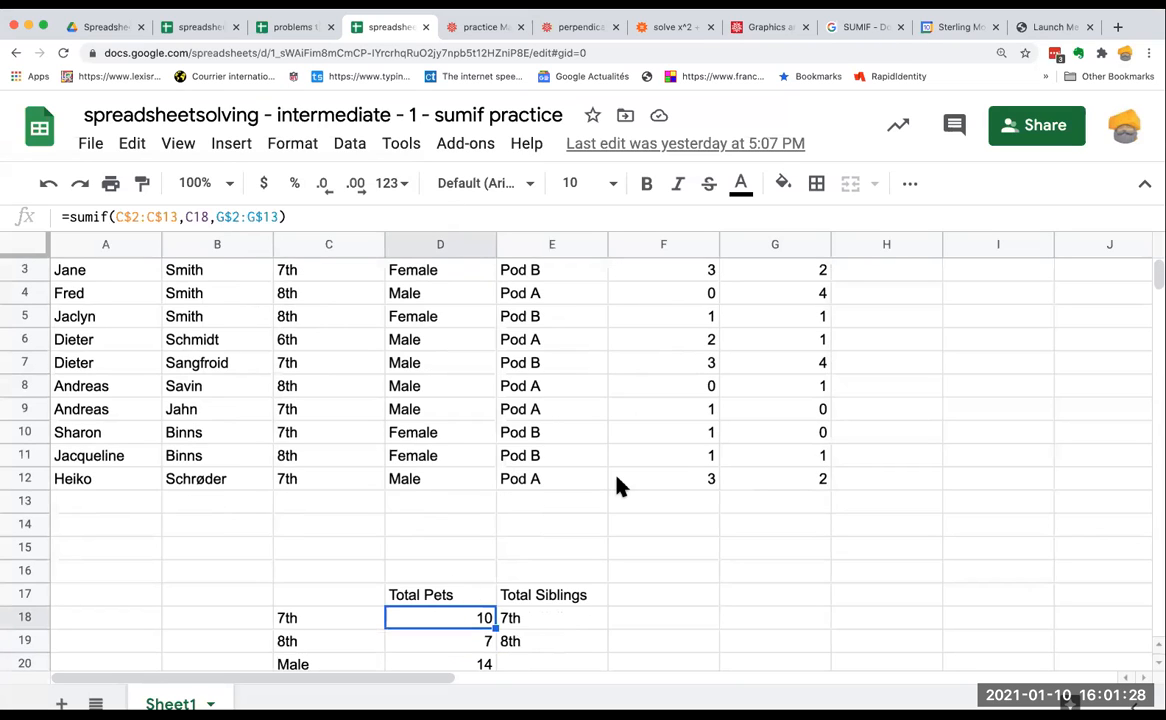
pyautogui.scroll(1, 758, 328)
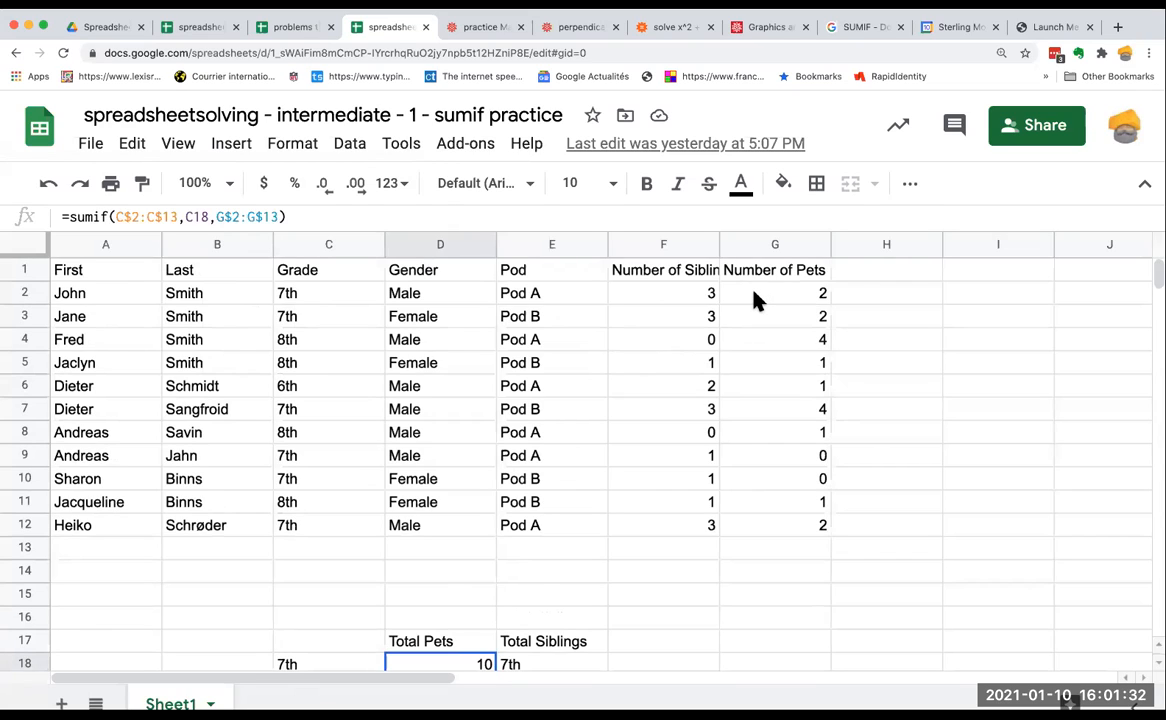
pyautogui.click(756, 294)
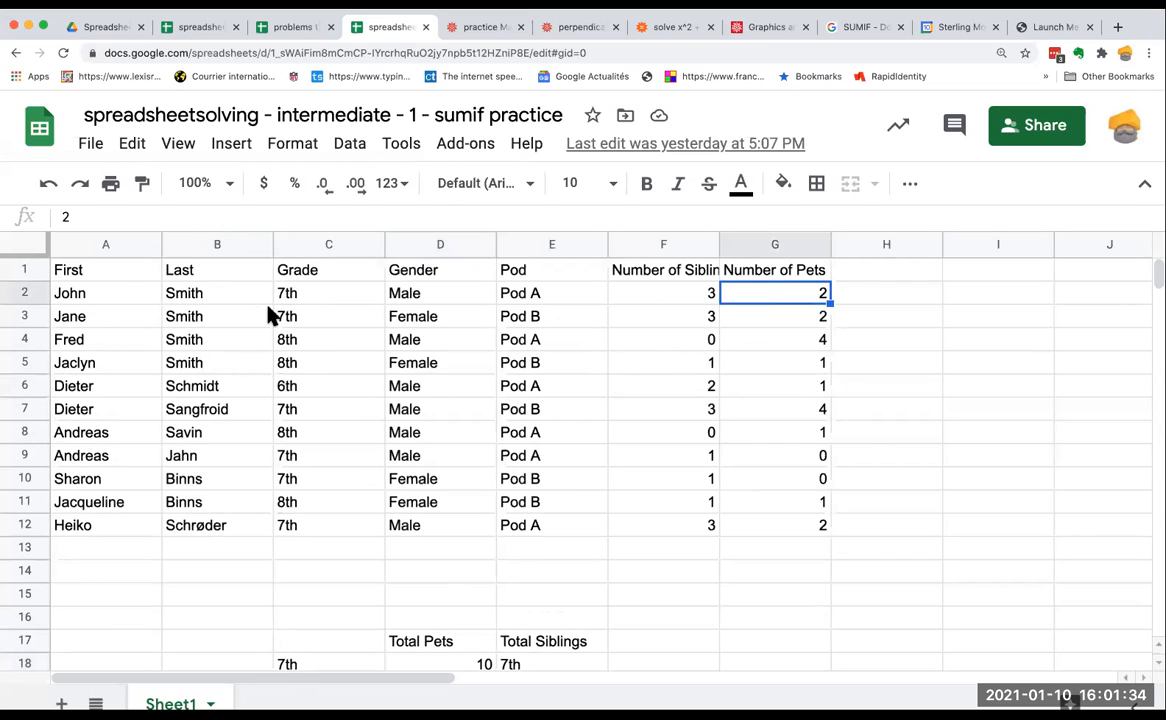
pyautogui.moveTo(326, 275); pyautogui.dragTo(325, 525)
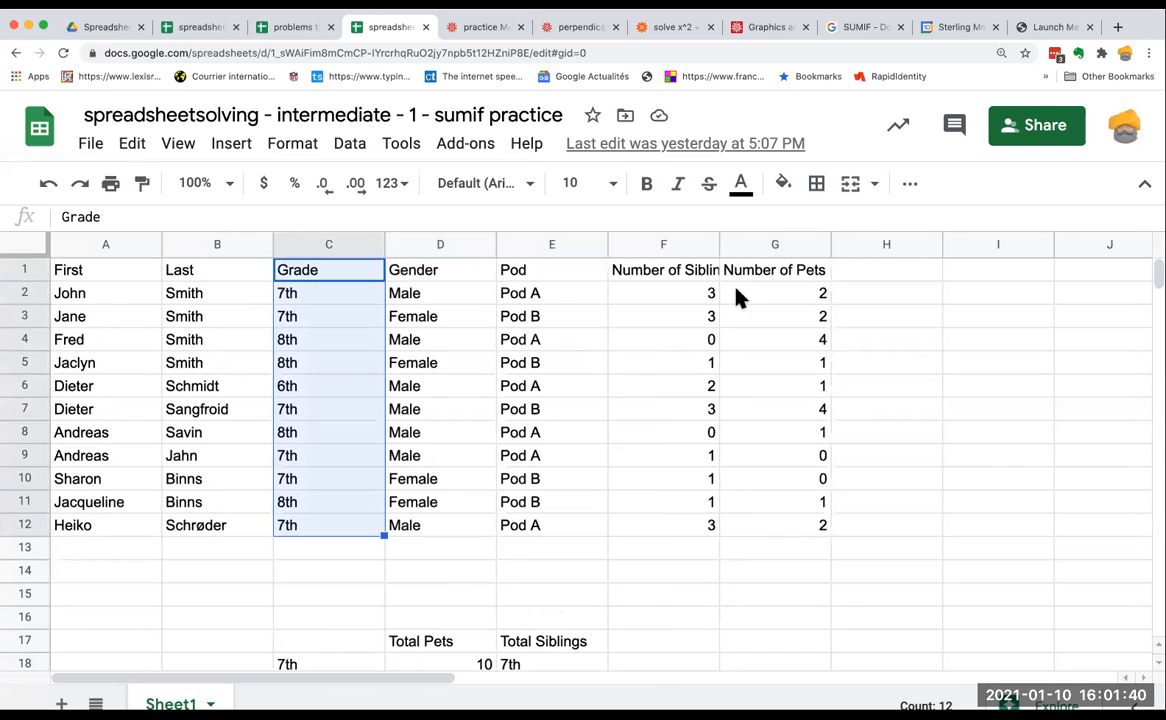
pyautogui.moveTo(752, 296); pyautogui.dragTo(757, 532)
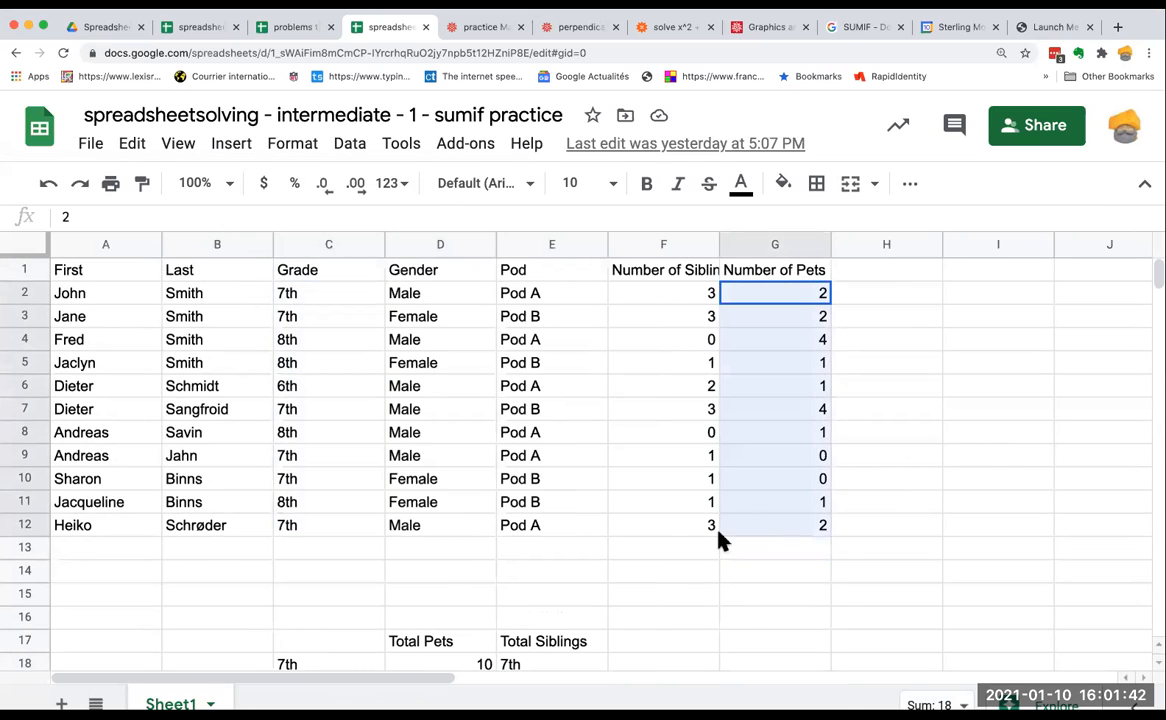
pyautogui.scroll(-1, 426, 610)
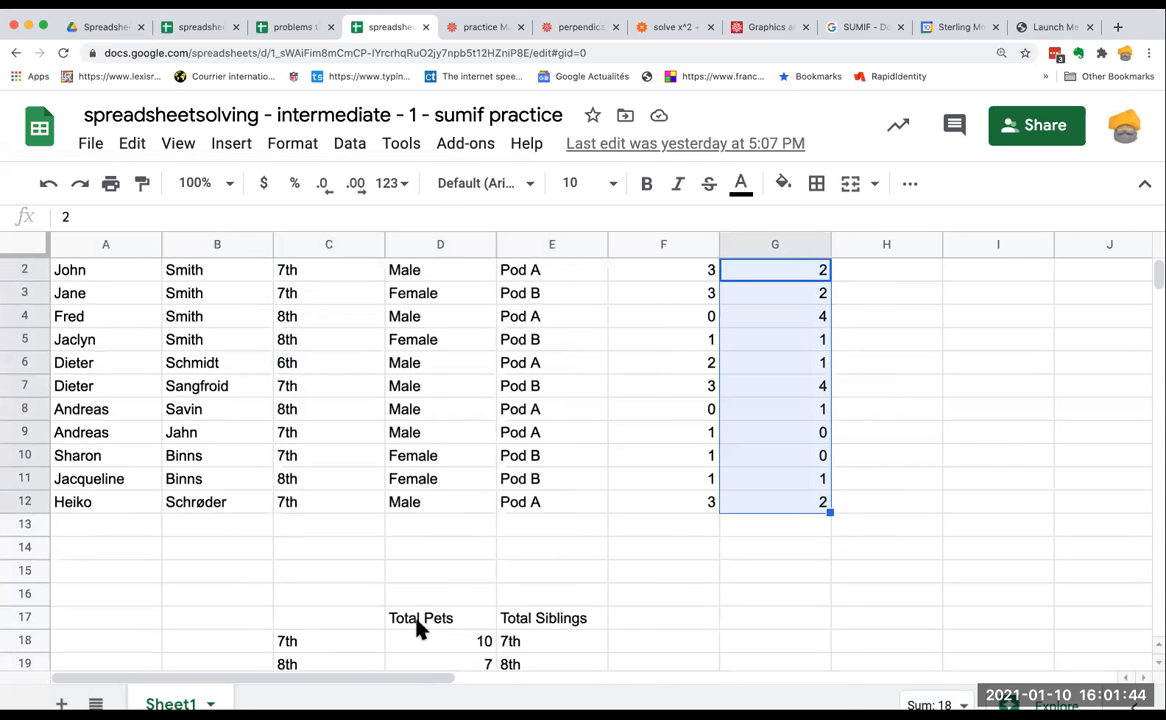
pyautogui.click(433, 648)
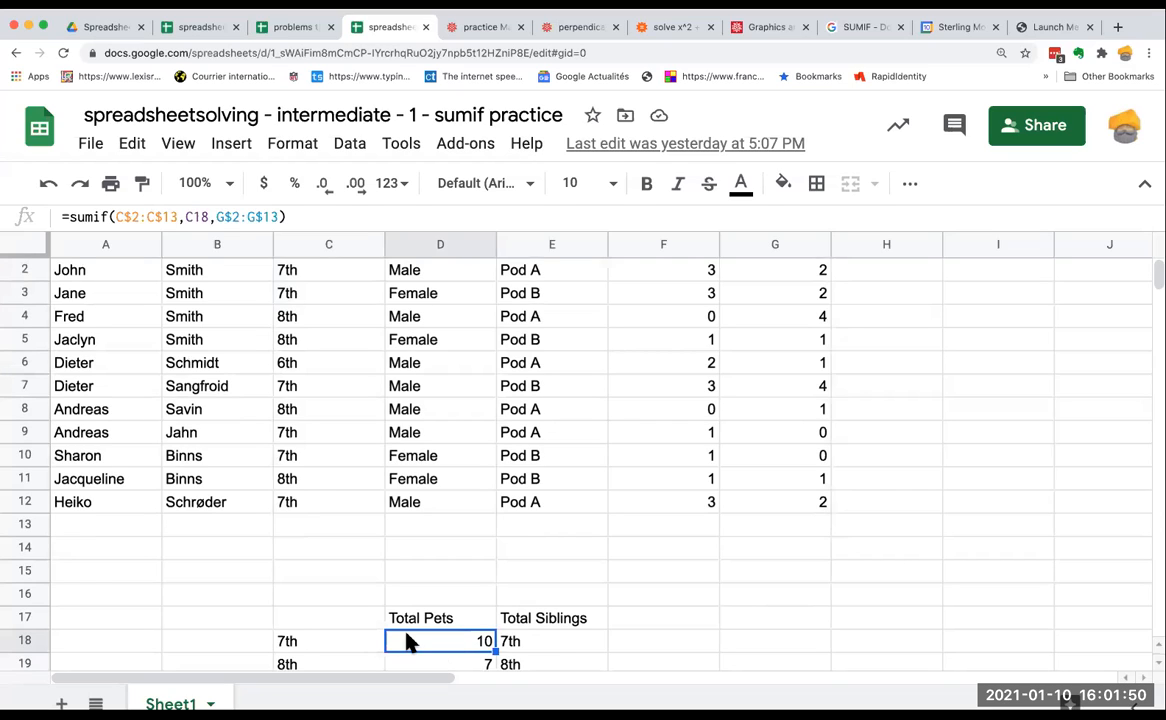
# Examine the 8th-grade SUMIF formula in D19 together with its criterion cell C19 and the grade range C2:C12.
pyautogui.click(332, 666)
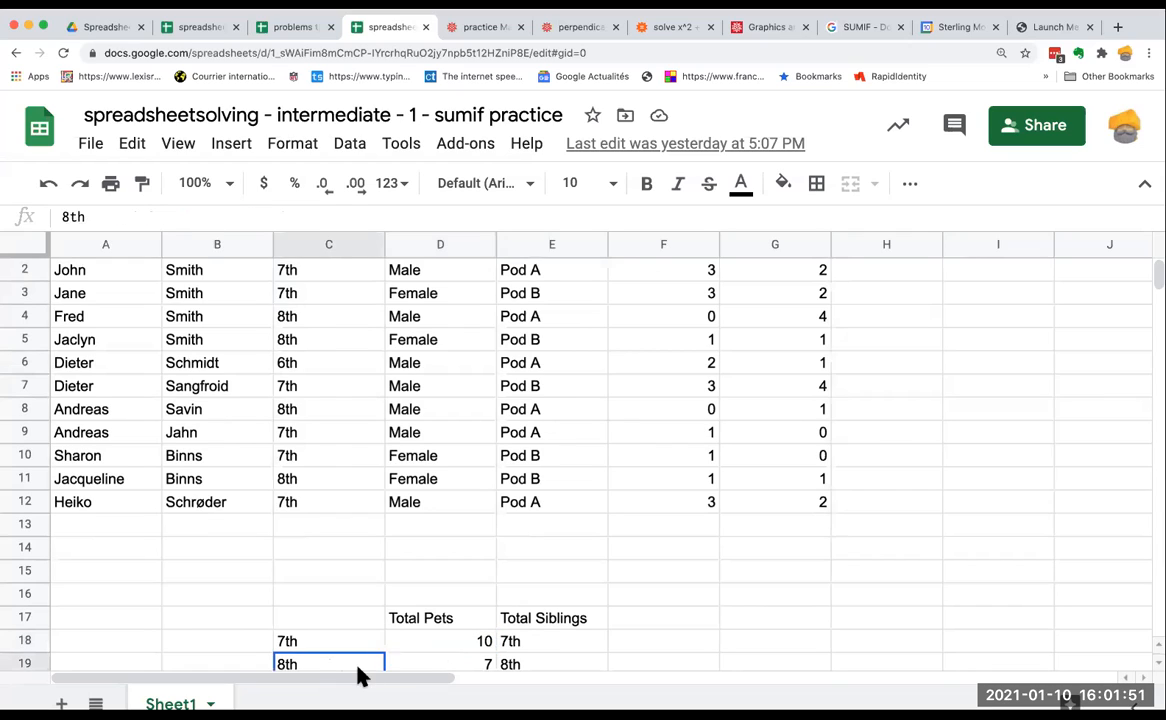
pyautogui.click(432, 666)
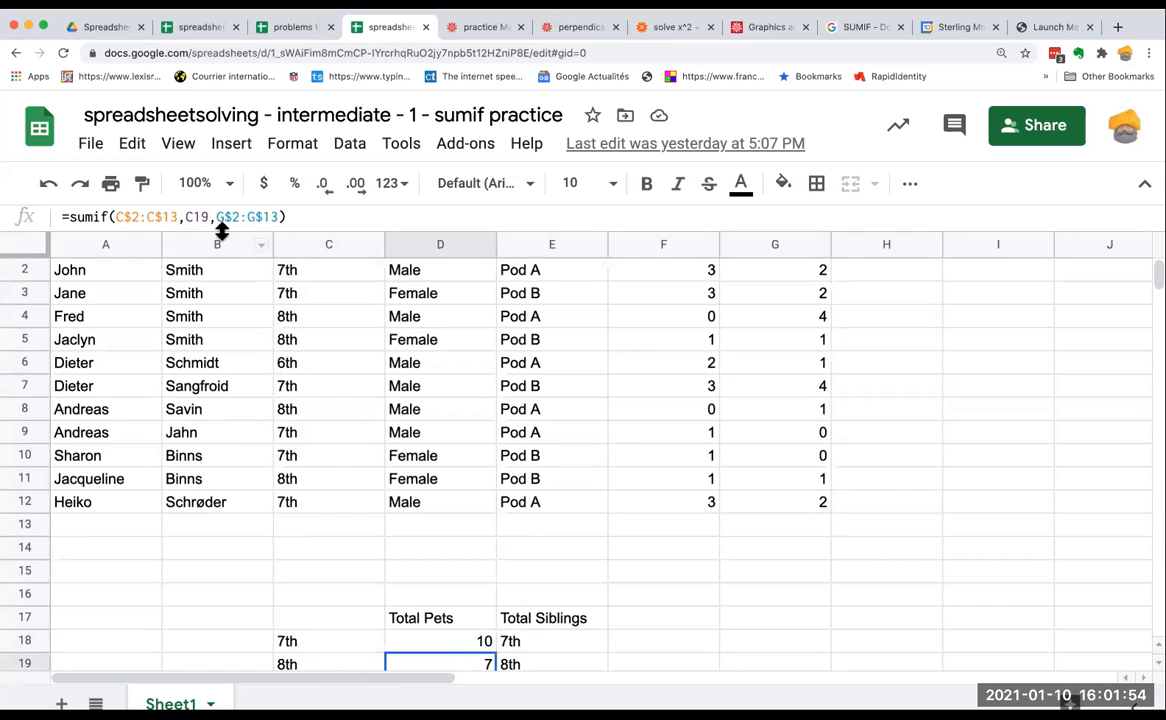
pyautogui.moveTo(297, 271); pyautogui.dragTo(291, 507)
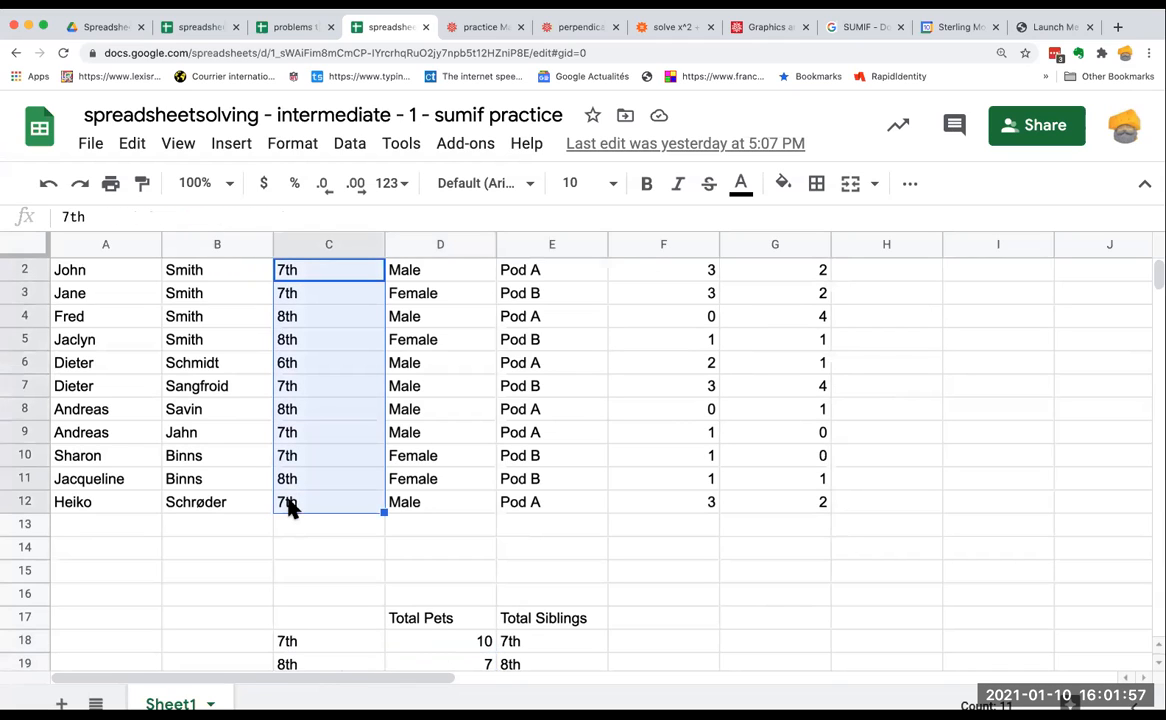
pyautogui.click(312, 664)
pyautogui.click(386, 664)
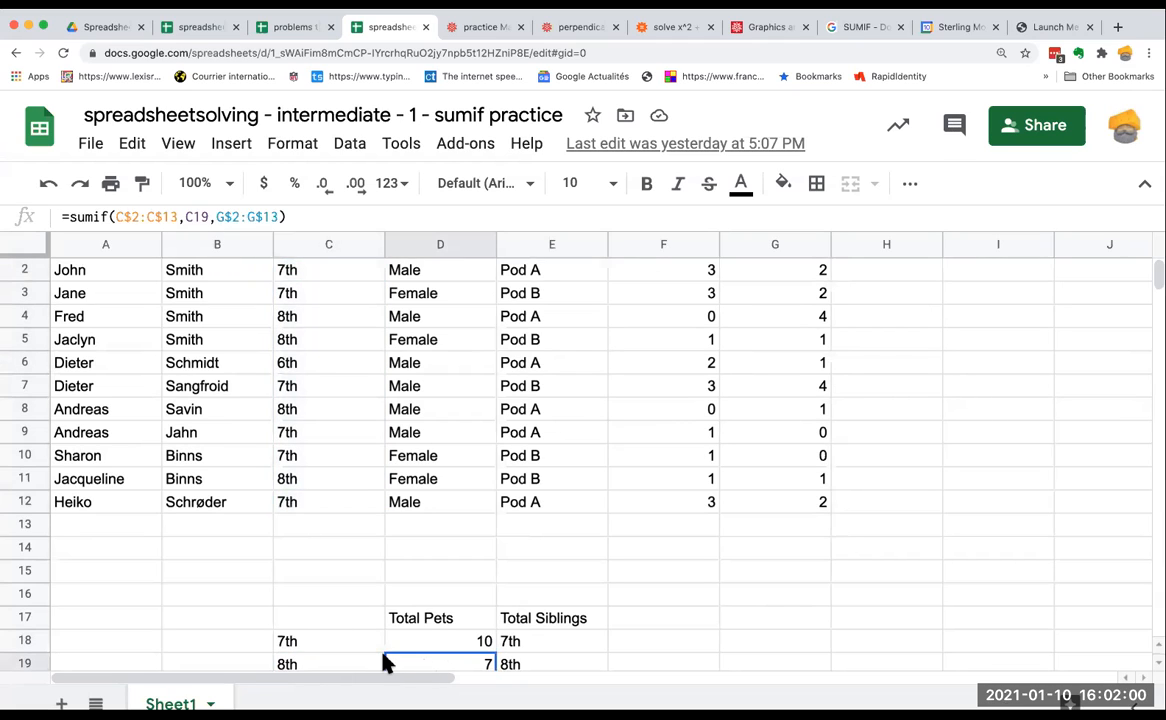
pyautogui.click(362, 669)
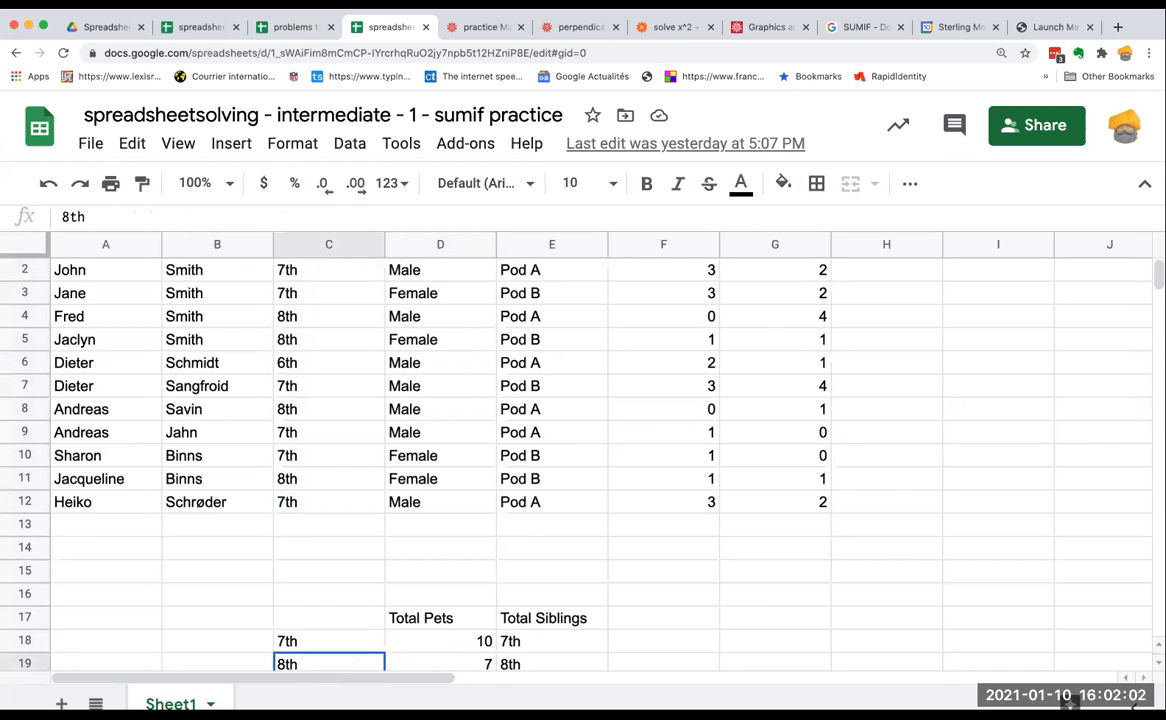
pyautogui.click(447, 668)
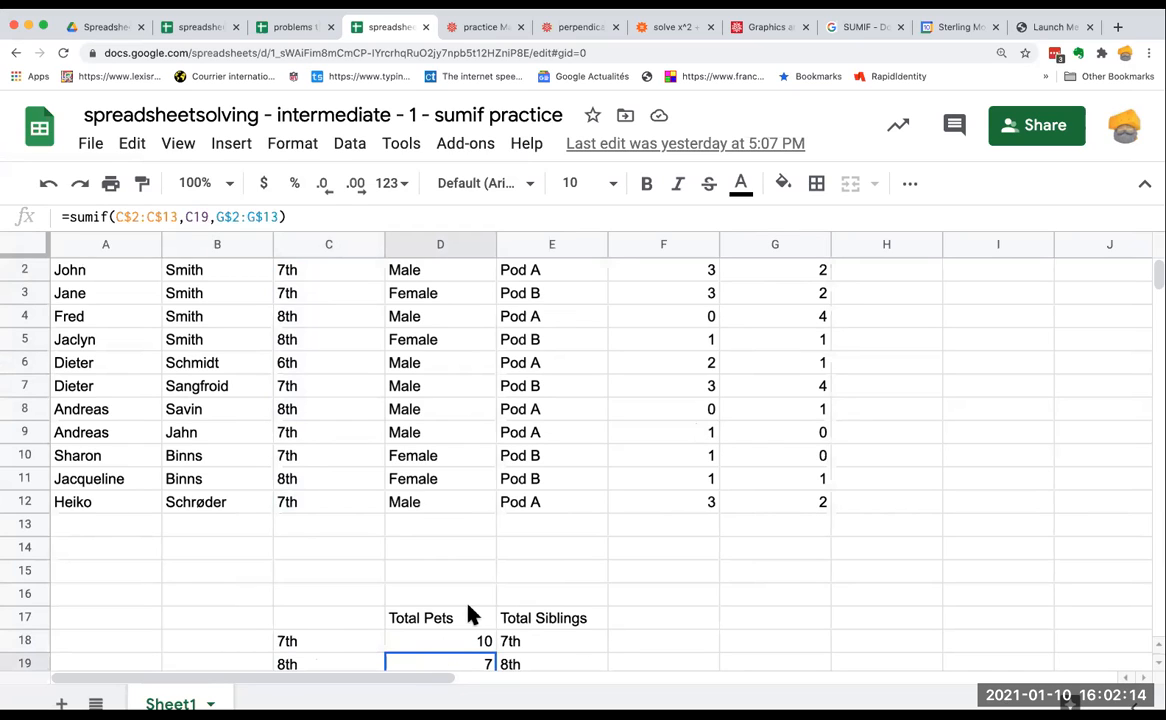
# Check the Total Siblings entry in E18 and examine the SUMIF formula for the Male row in D20.
pyautogui.scroll(-2, 636, 620)
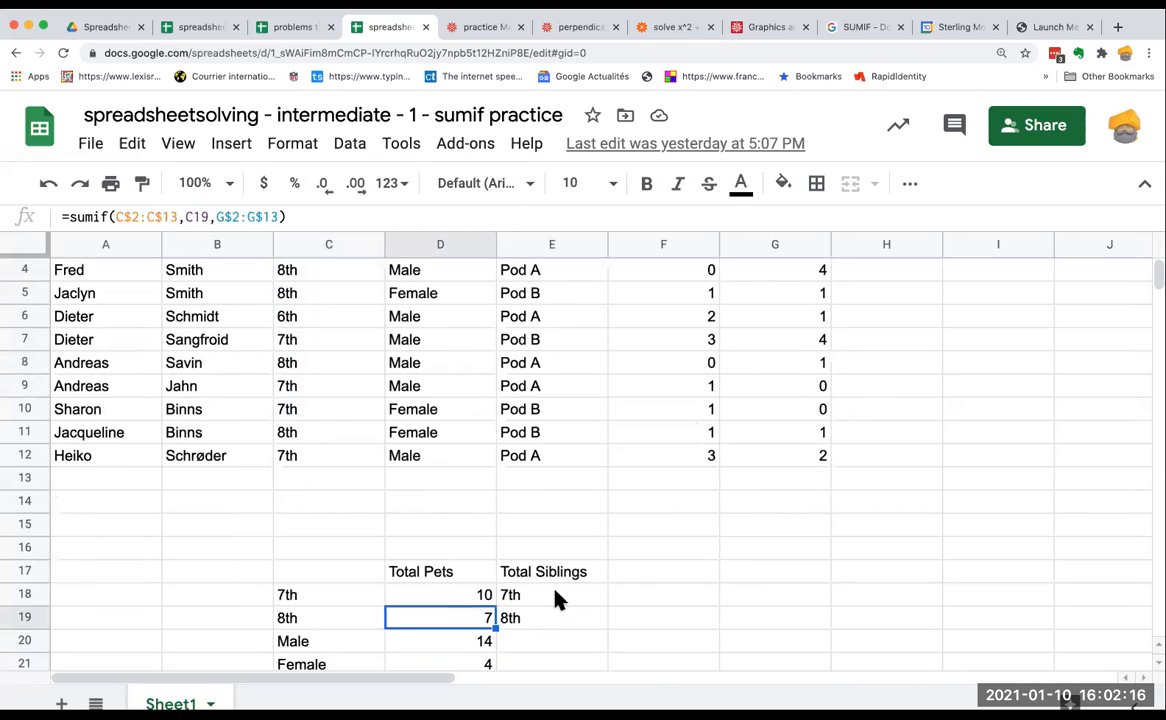
pyautogui.click(548, 594)
pyautogui.scroll(-3, 470, 596)
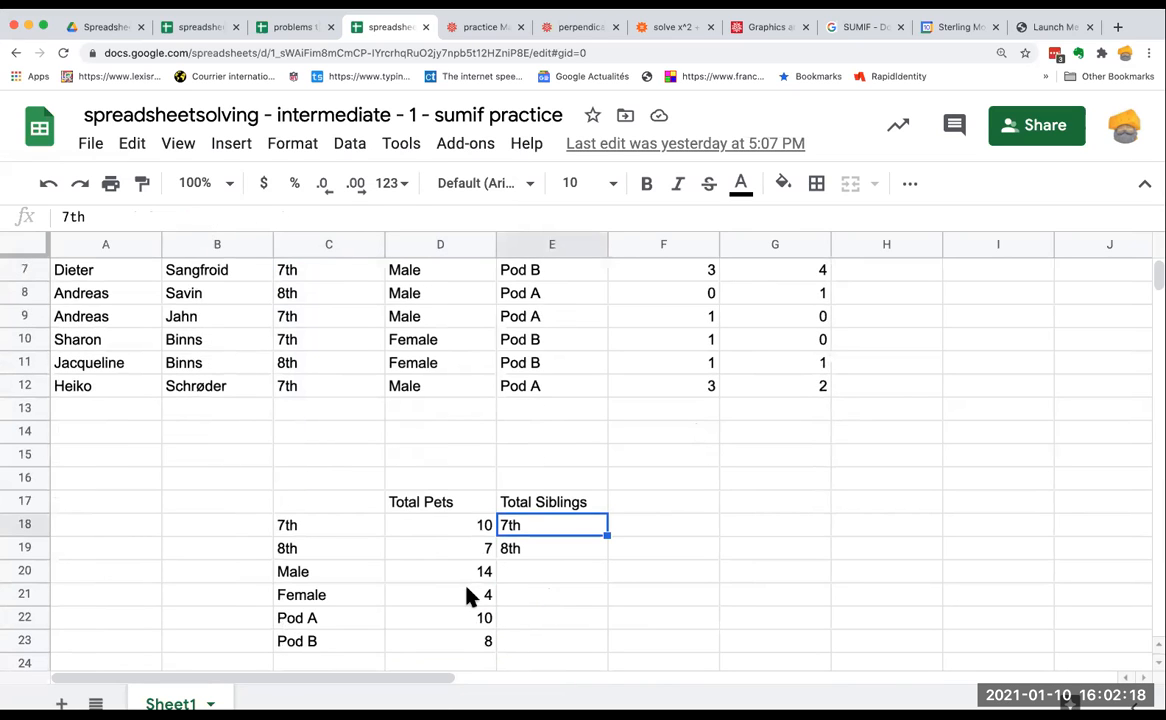
pyautogui.click(458, 575)
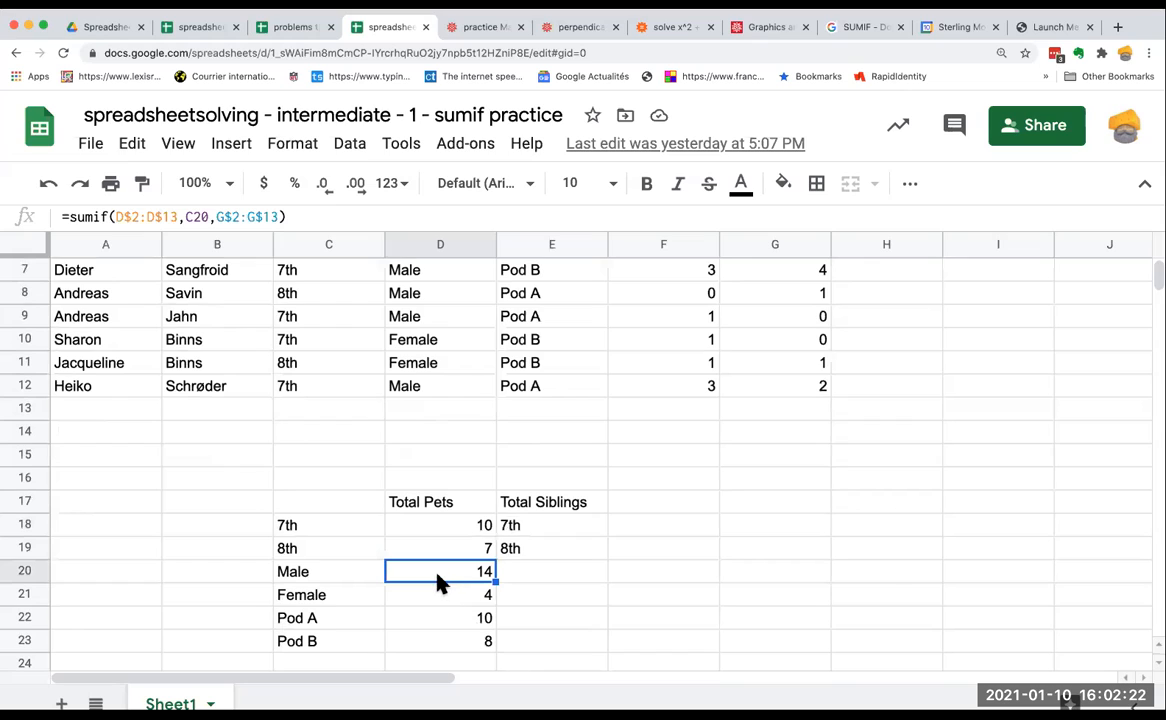
pyautogui.scroll(1, 437, 585)
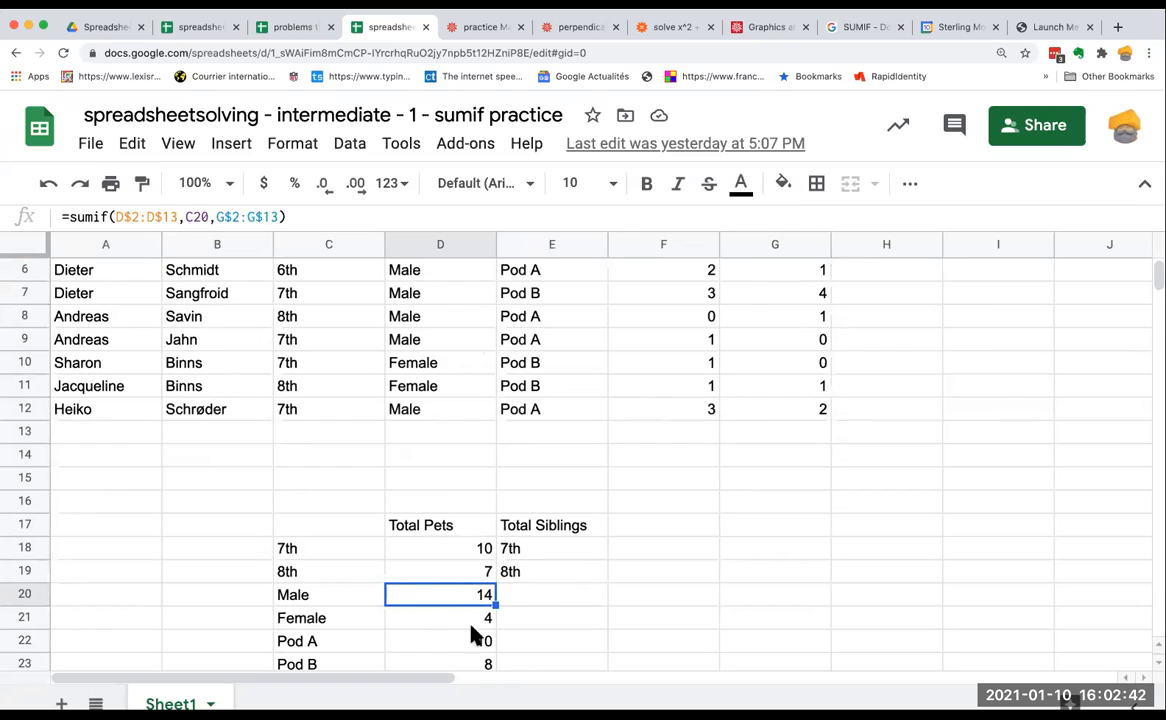
# Examine the SUMIF formula for the Pod A row in D22 against the student data.
pyautogui.click(437, 643)
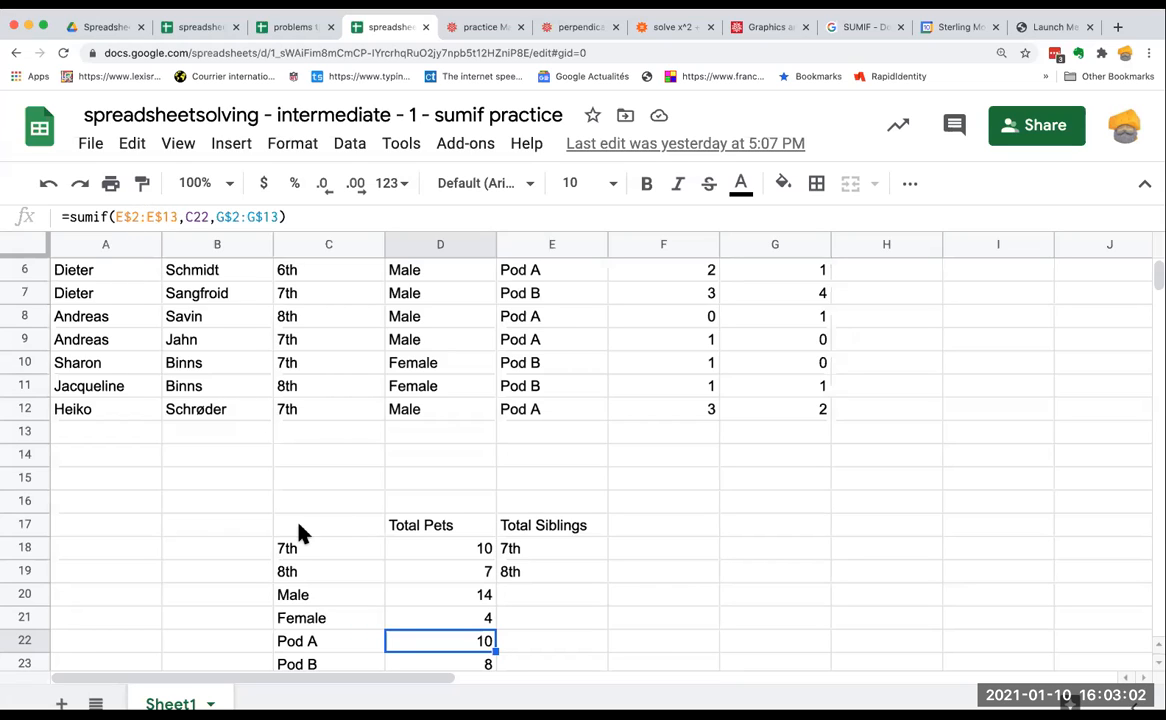
pyautogui.scroll(-2, 303, 533)
pyautogui.scroll(2, 300, 533)
pyautogui.scroll(-1, 300, 533)
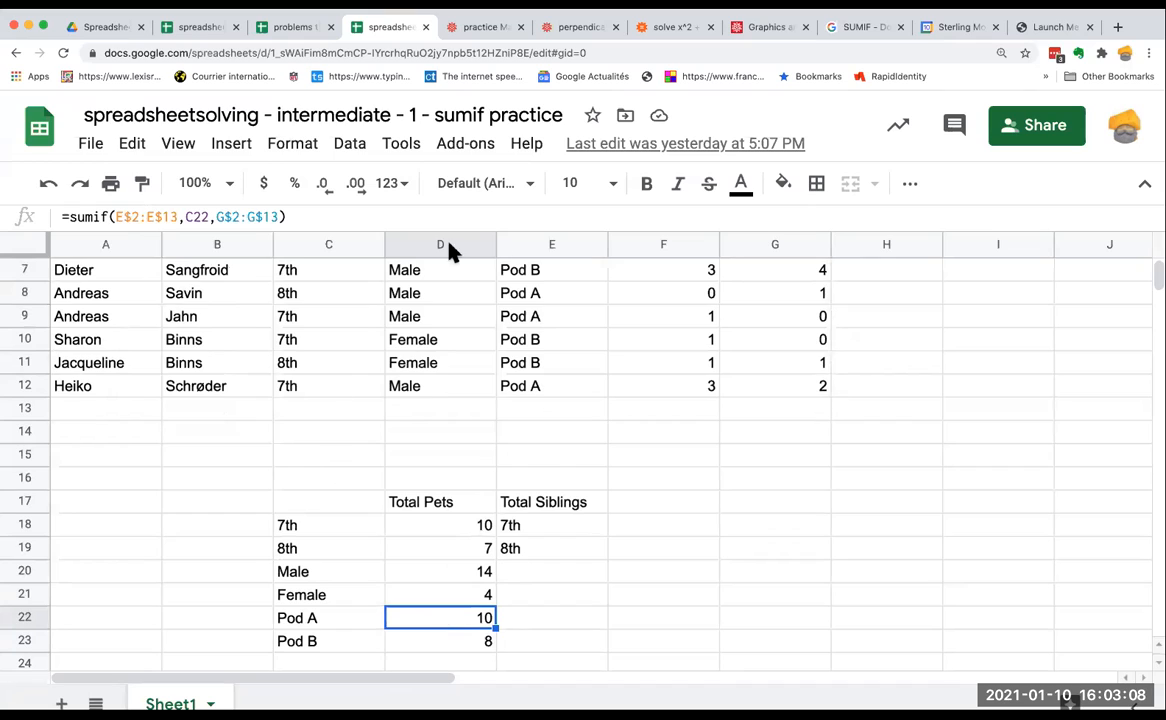
# Fill the 7th-grade Total Pets formula from D18 across to E18 and inspect the copied references.
pyautogui.click(524, 528)
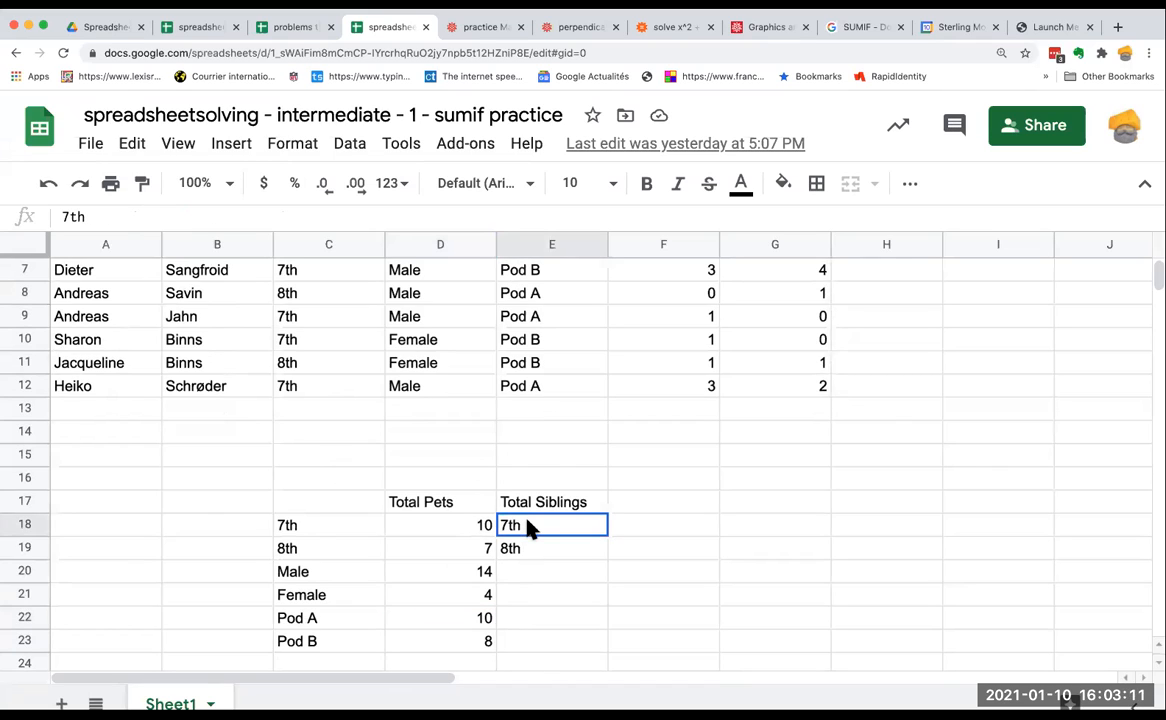
pyautogui.click(453, 528)
pyautogui.moveTo(493, 535); pyautogui.dragTo(567, 541)
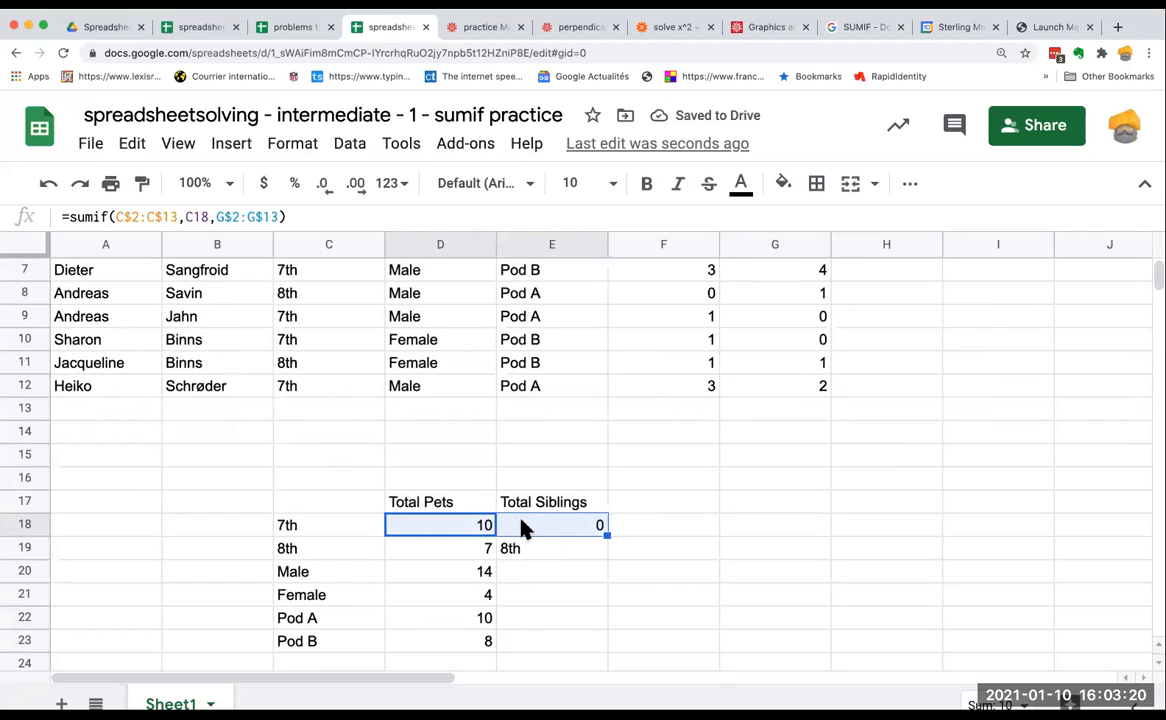
pyautogui.click(563, 529)
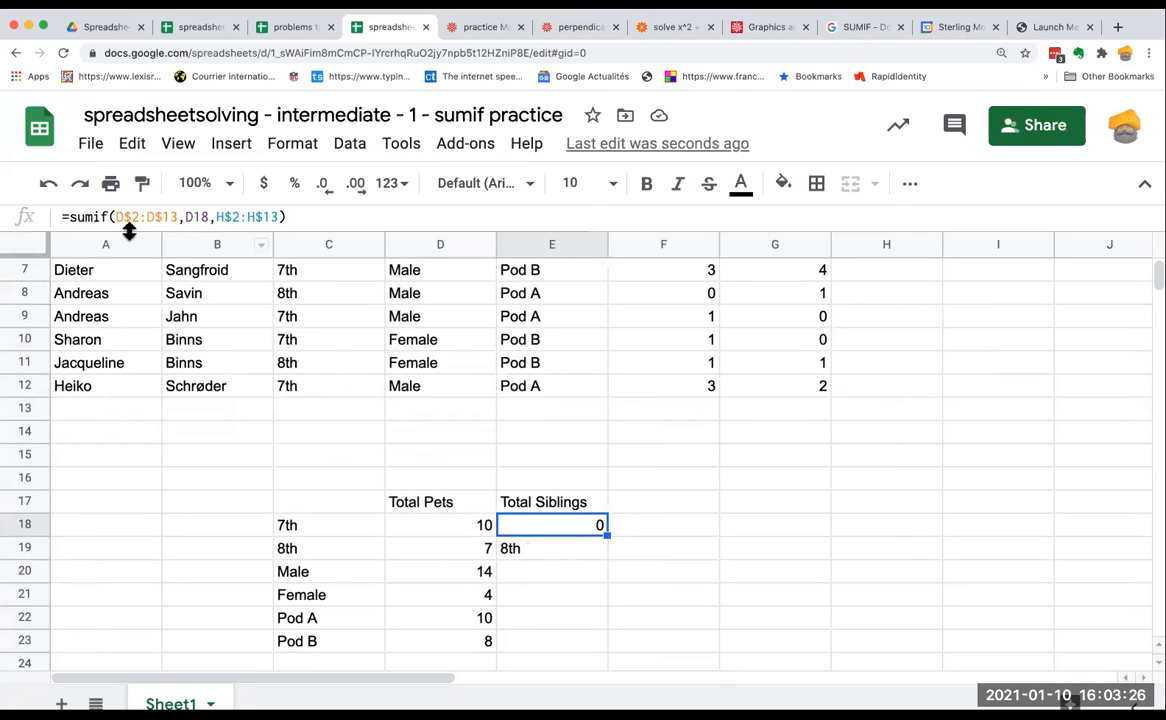
# Lock the grade range's column in the D18 formula so that it reads $C$2:$C$13.
pyautogui.click(423, 525)
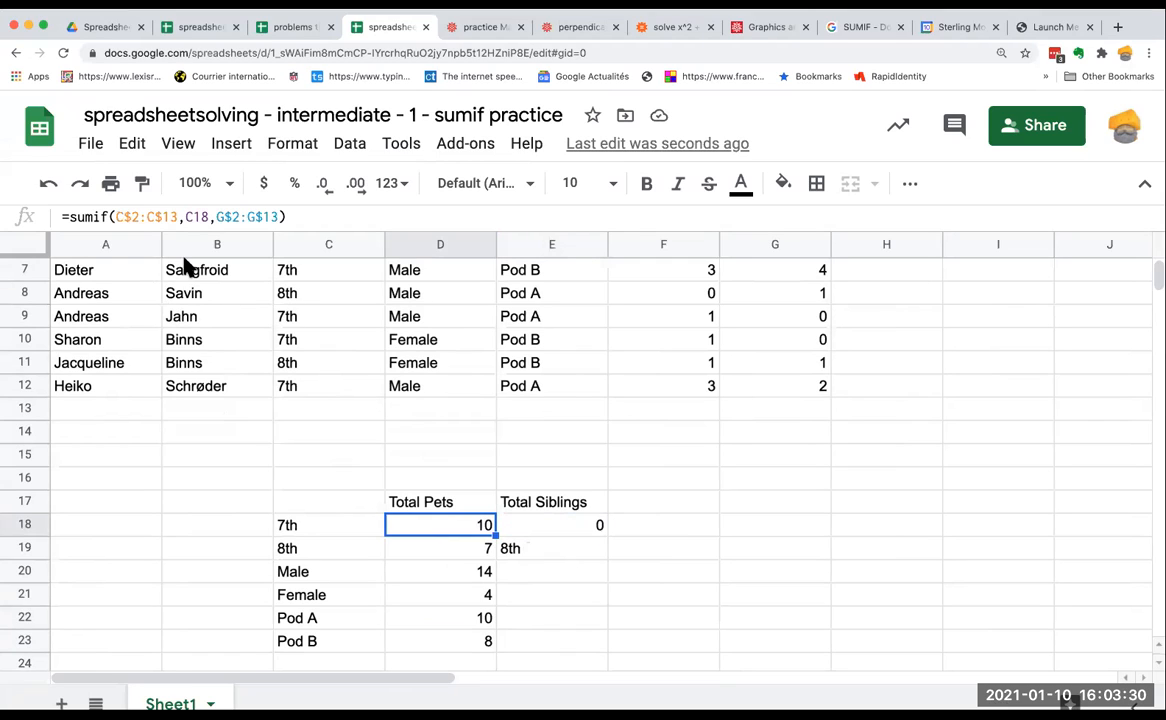
pyautogui.click(113, 216)
pyautogui.write('$')
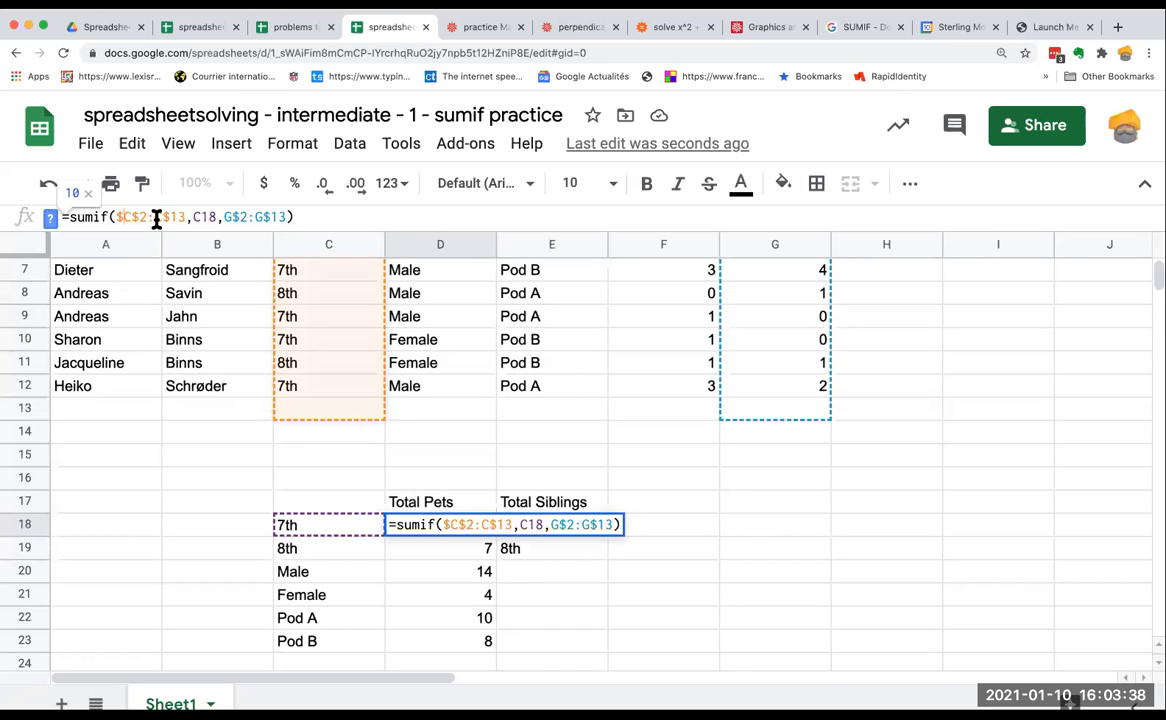
pyautogui.click(156, 216)
pyautogui.write('$')
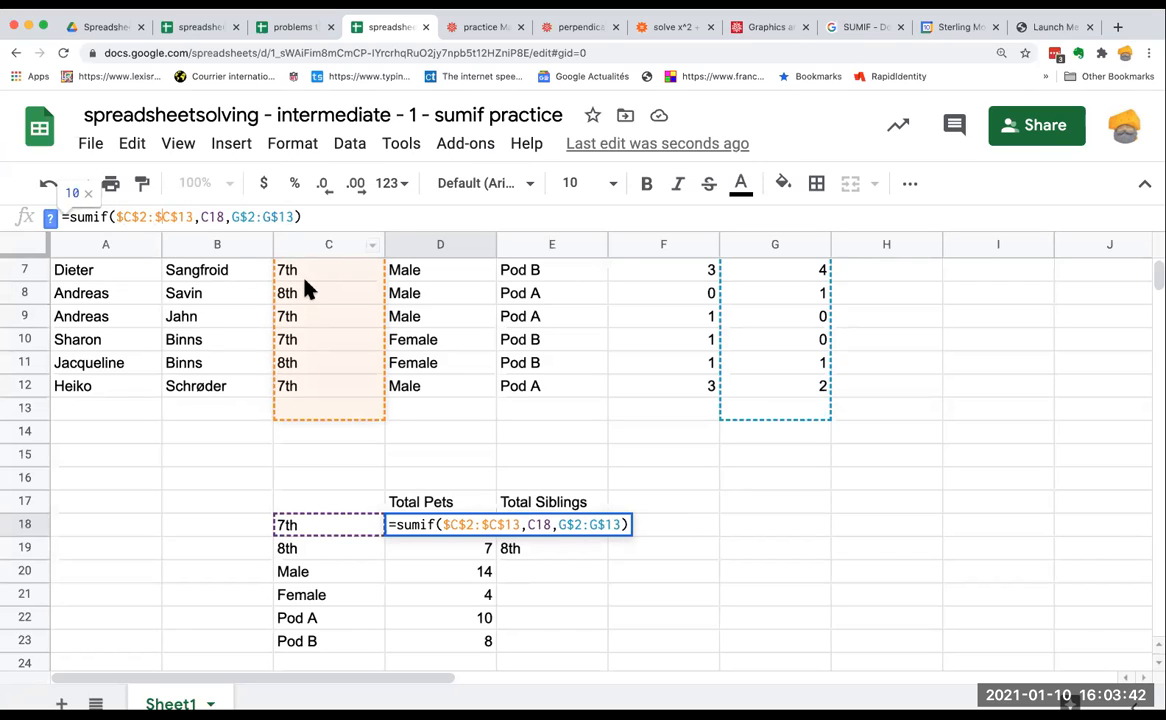
pyautogui.click(233, 218)
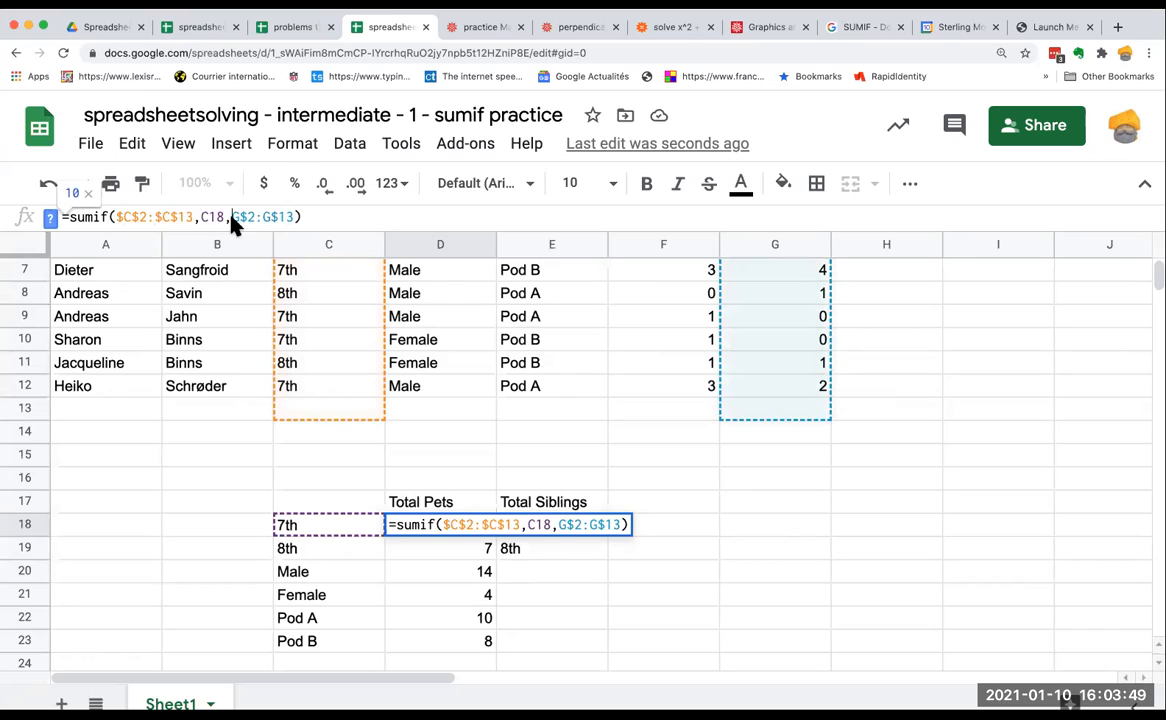
pyautogui.click(351, 531)
# Copy the revised D18 formula into E18 and check its range and criterion references.
pyautogui.click(487, 532)
pyautogui.moveTo(494, 536); pyautogui.dragTo(538, 530)
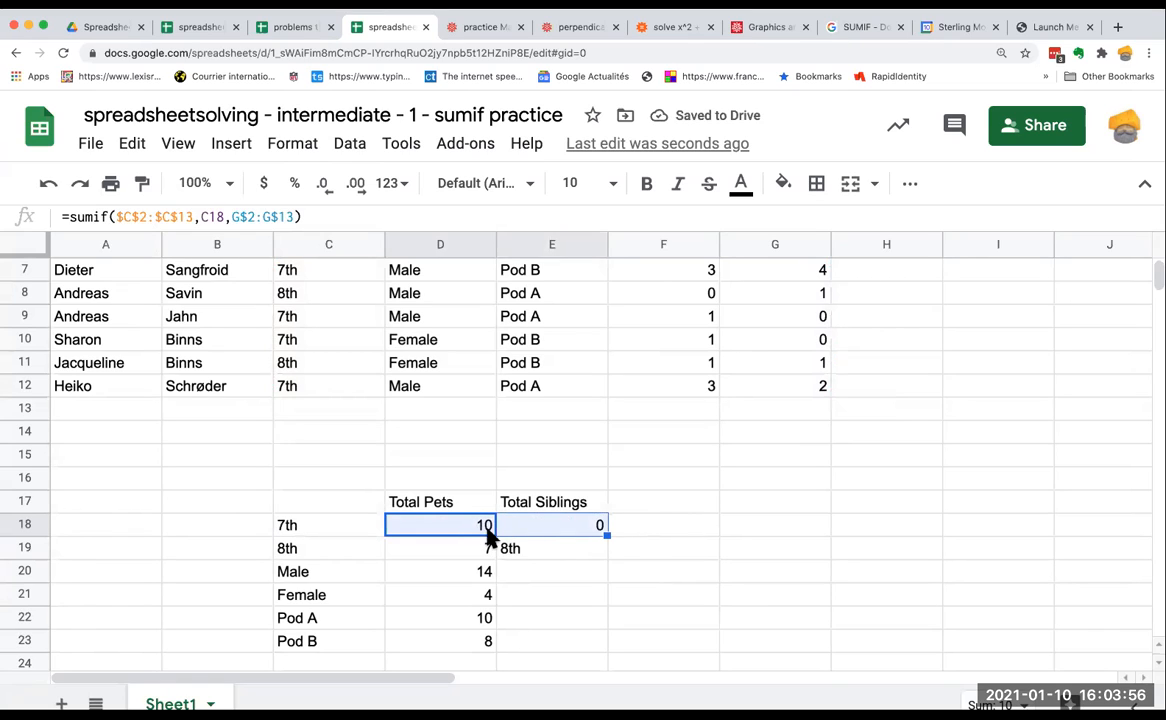
pyautogui.click(486, 532)
pyautogui.click(556, 532)
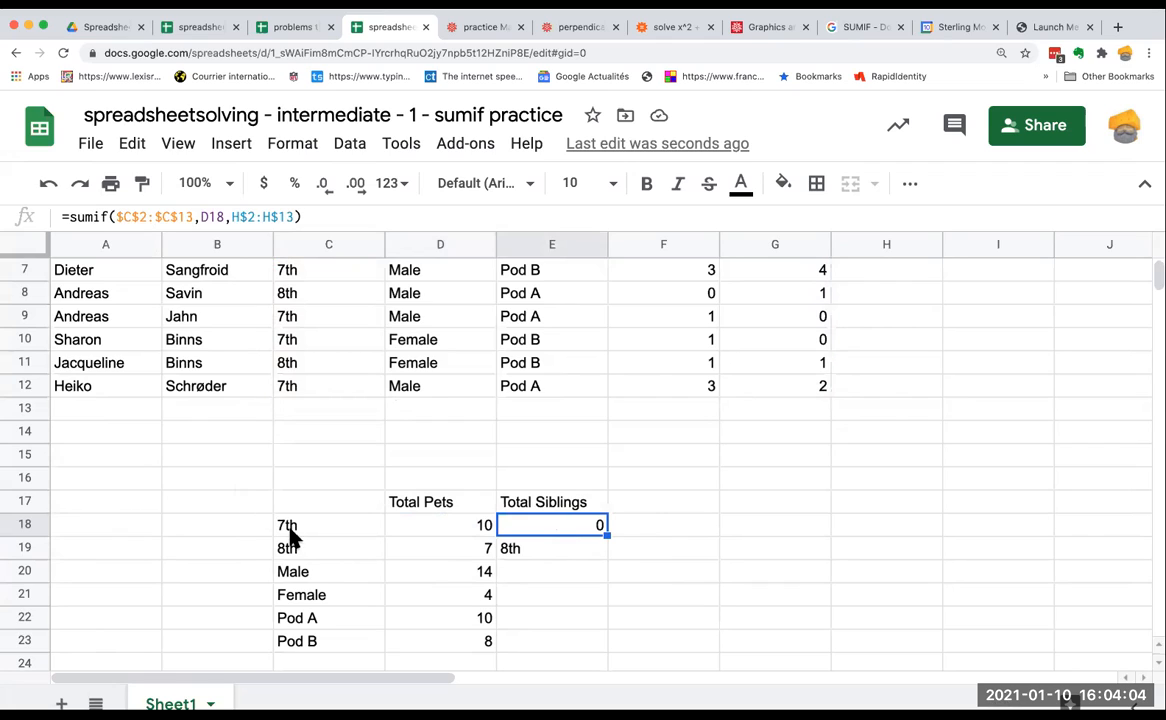
# Lock the criterion's column in the D18 formula by changing the reference to $C18.
pyautogui.click(444, 533)
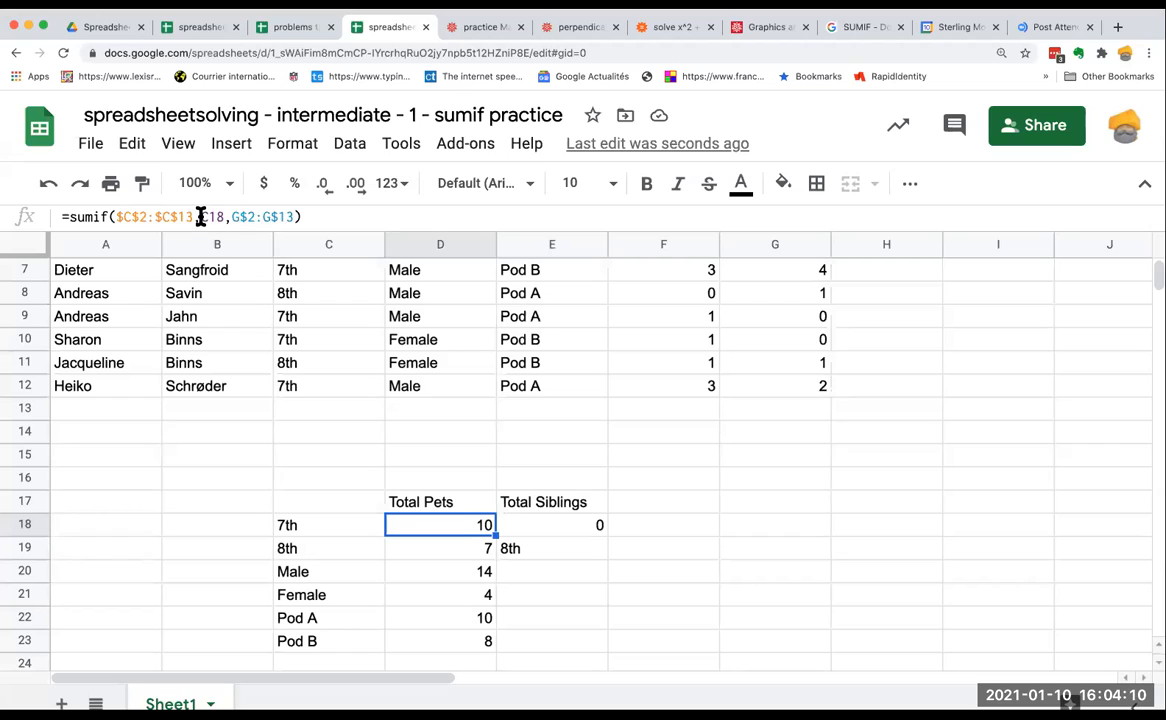
pyautogui.click(199, 217)
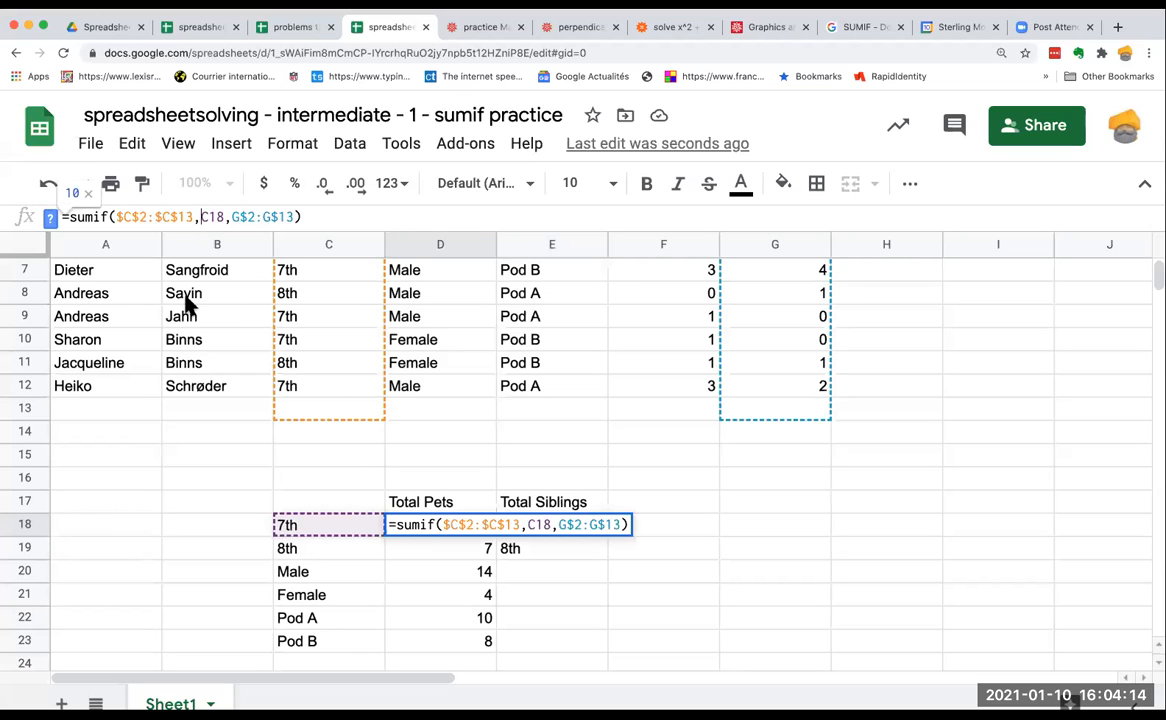
pyautogui.write('$')
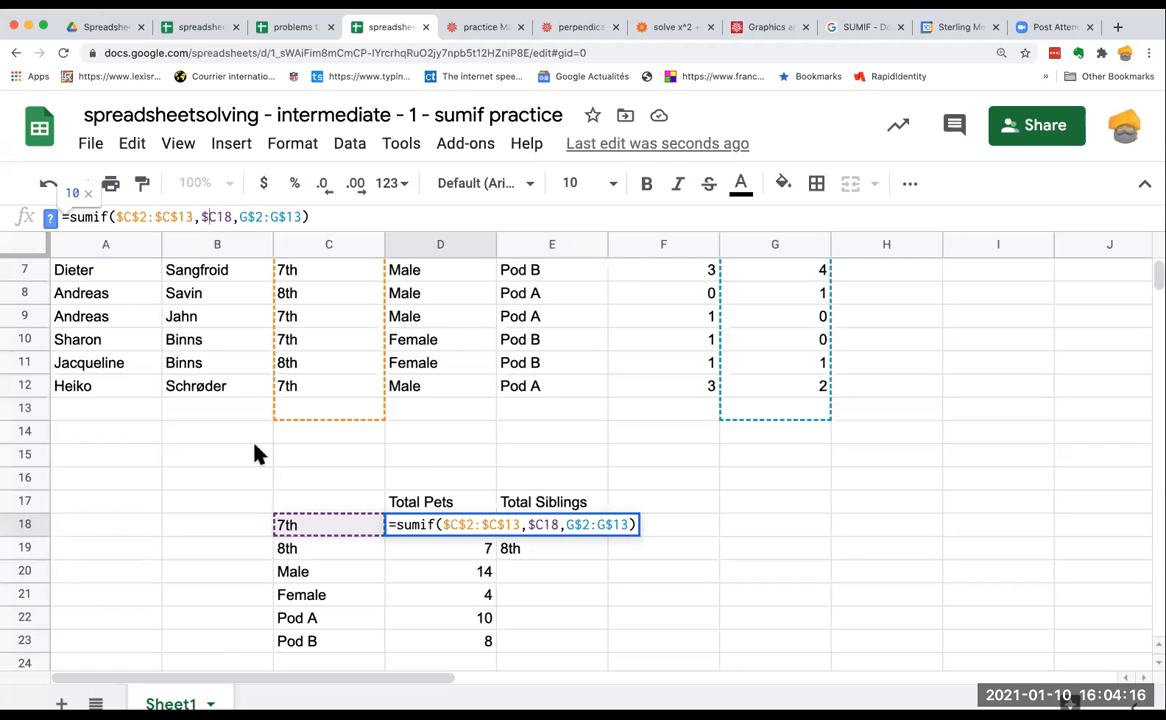
pyautogui.click(345, 527)
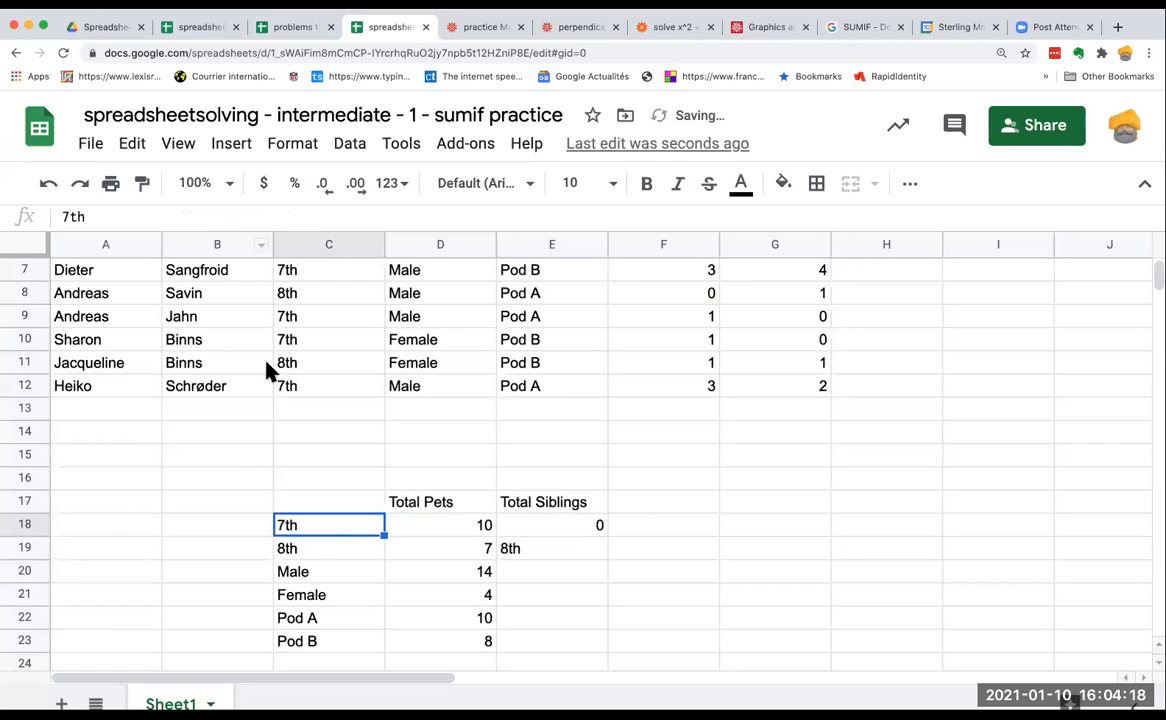
# Fill the D18 formula with the locked $C18 criterion across to E18 and inspect the copy.
pyautogui.click(447, 532)
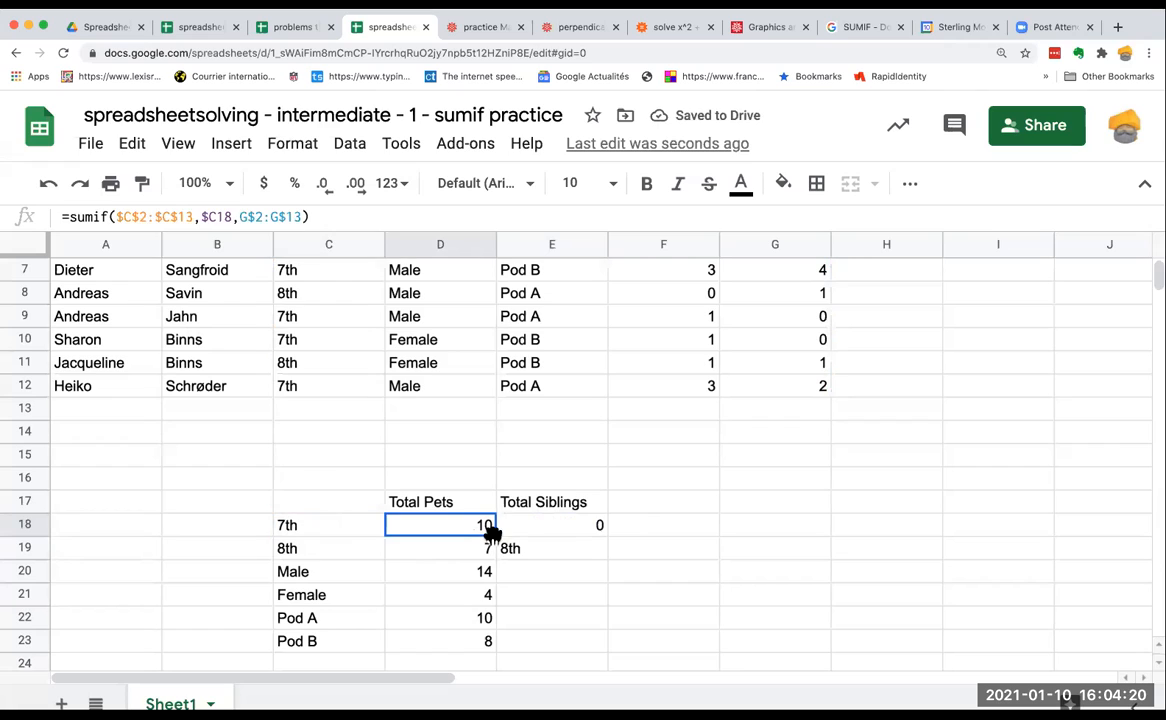
pyautogui.moveTo(494, 536); pyautogui.dragTo(540, 528)
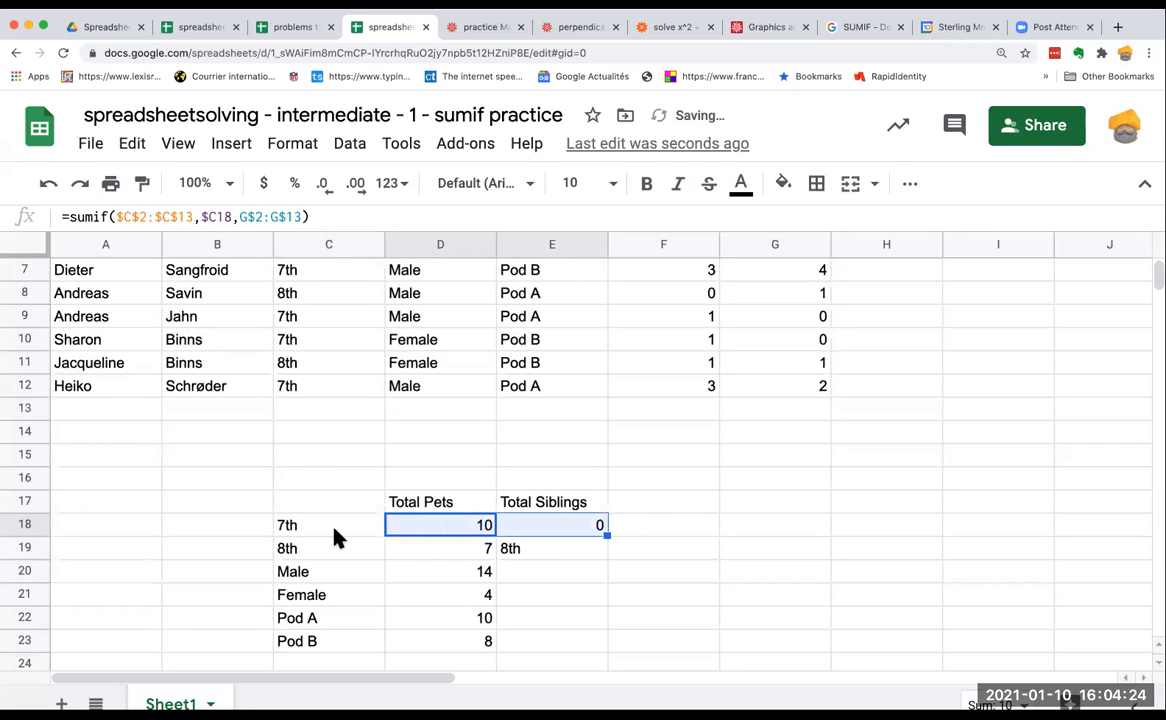
pyautogui.press('Right')
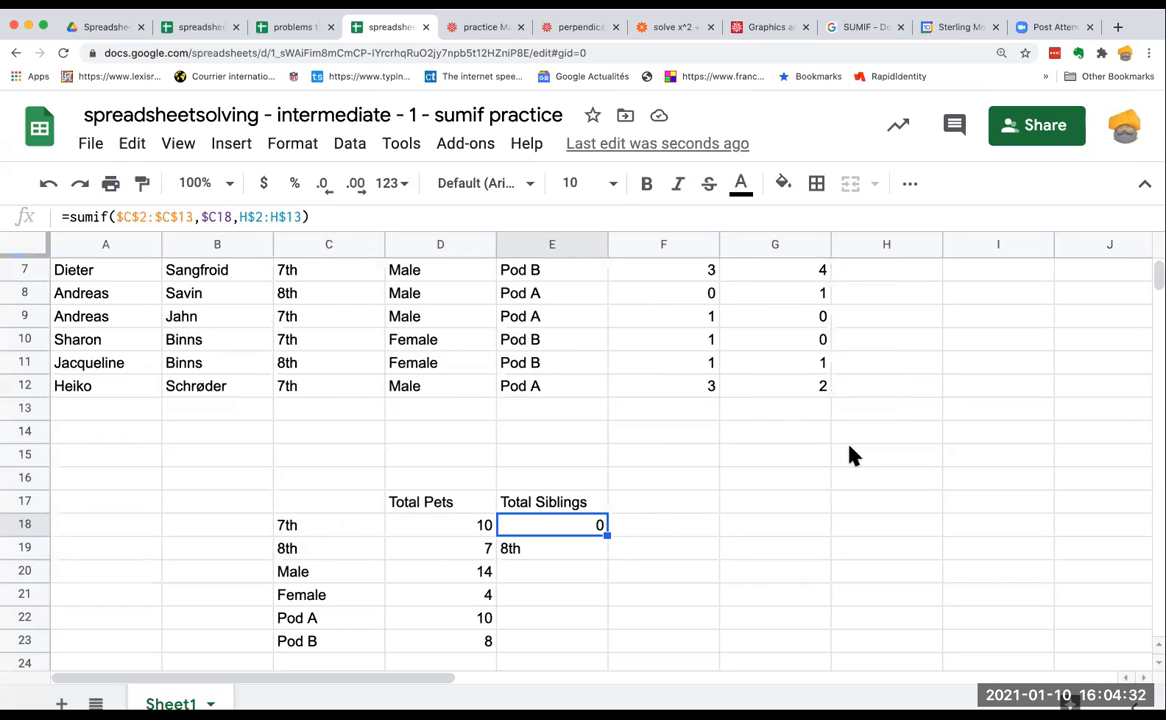
# Change the sum range in the E18 formula to the Number of Siblings column, F$2:F$13.
pyautogui.scroll(3, 755, 421)
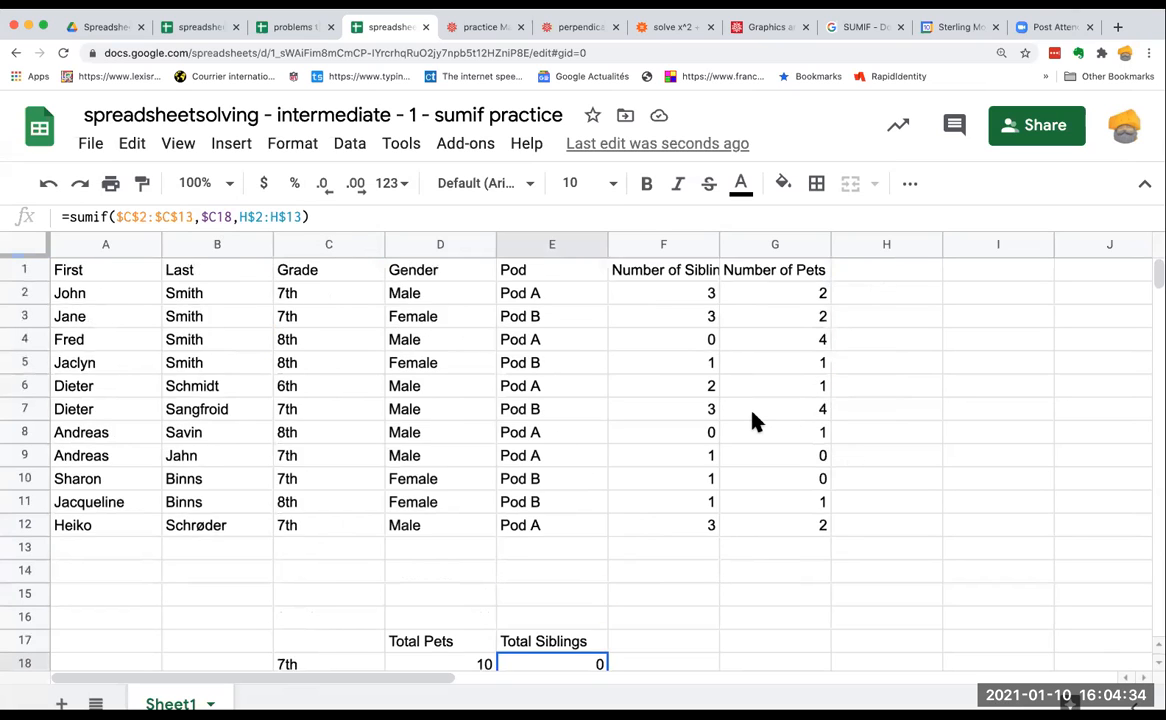
pyautogui.scroll(-1, 755, 421)
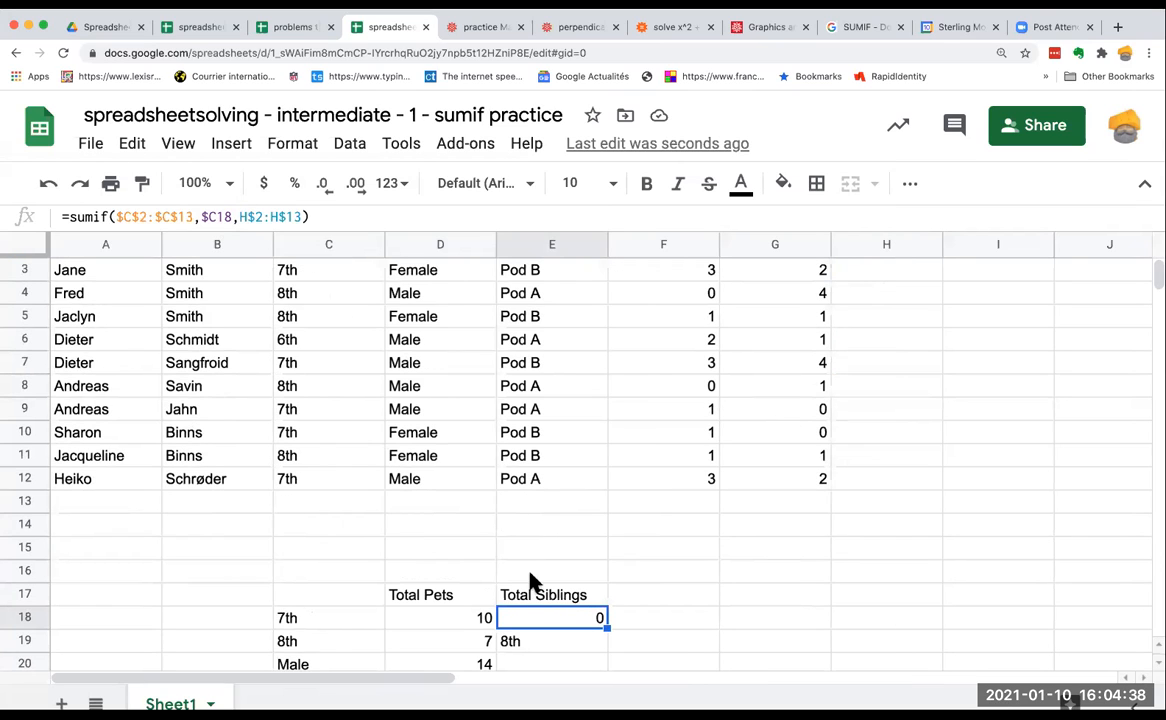
pyautogui.click(246, 217)
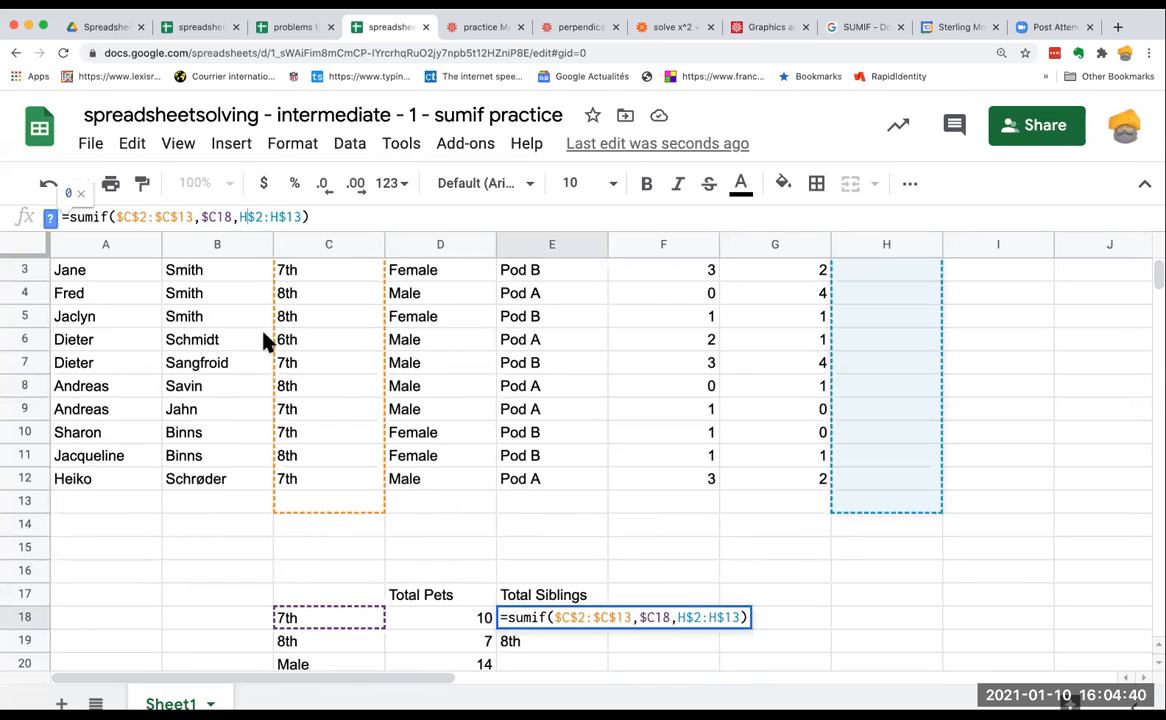
pyautogui.press('BackSpace')
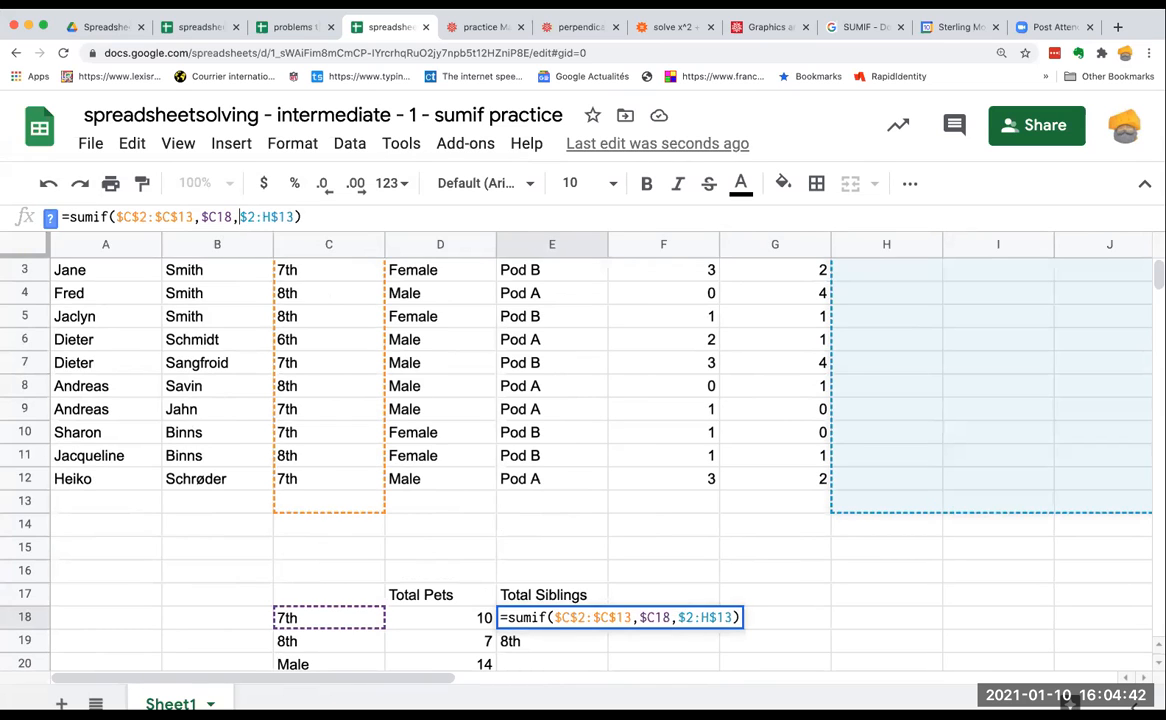
pyautogui.write('F')
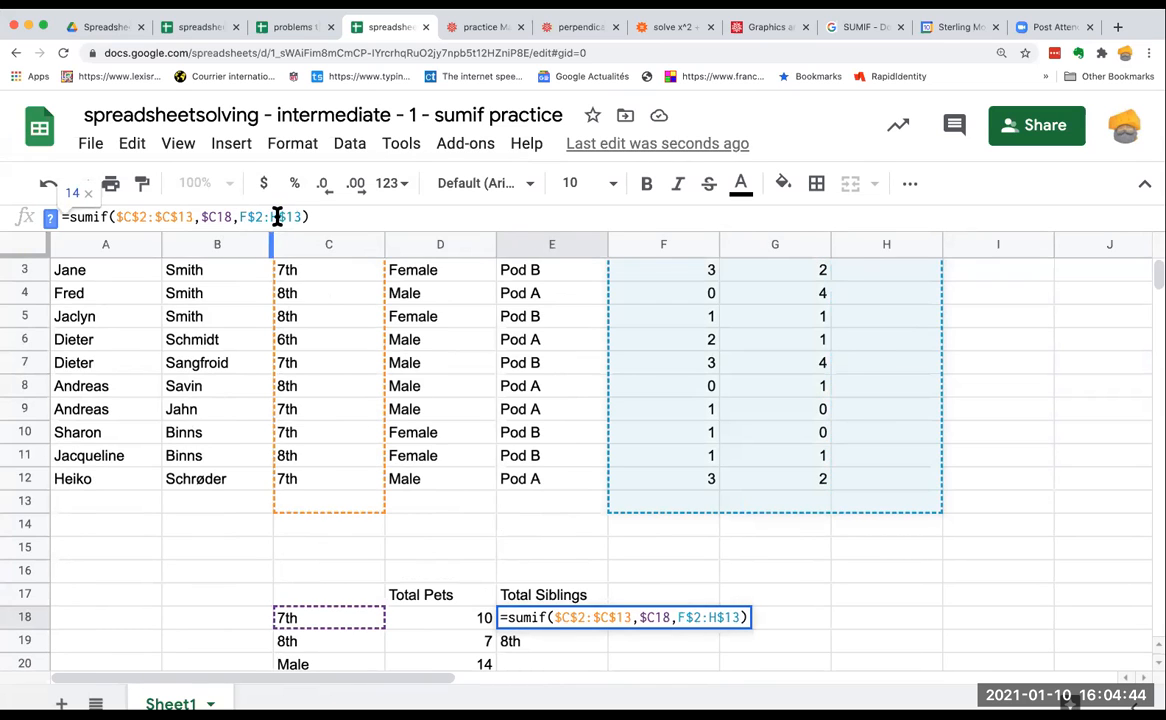
pyautogui.click(277, 217)
pyautogui.press('BackSpace')
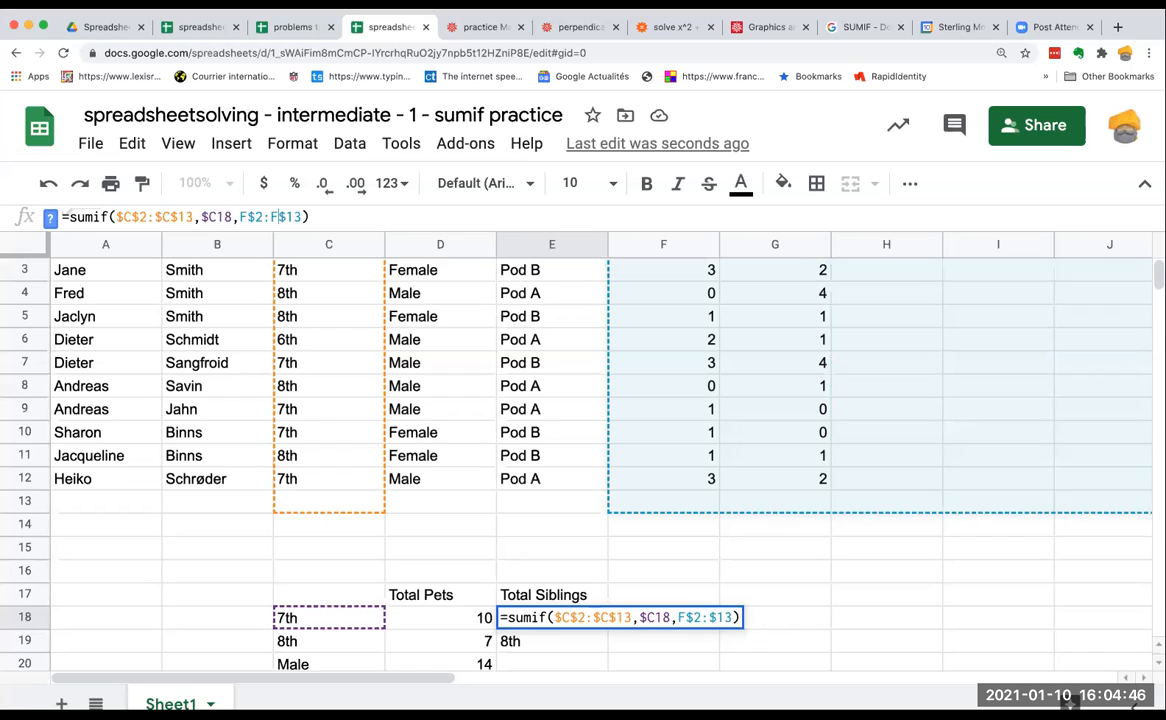
pyautogui.write('F')
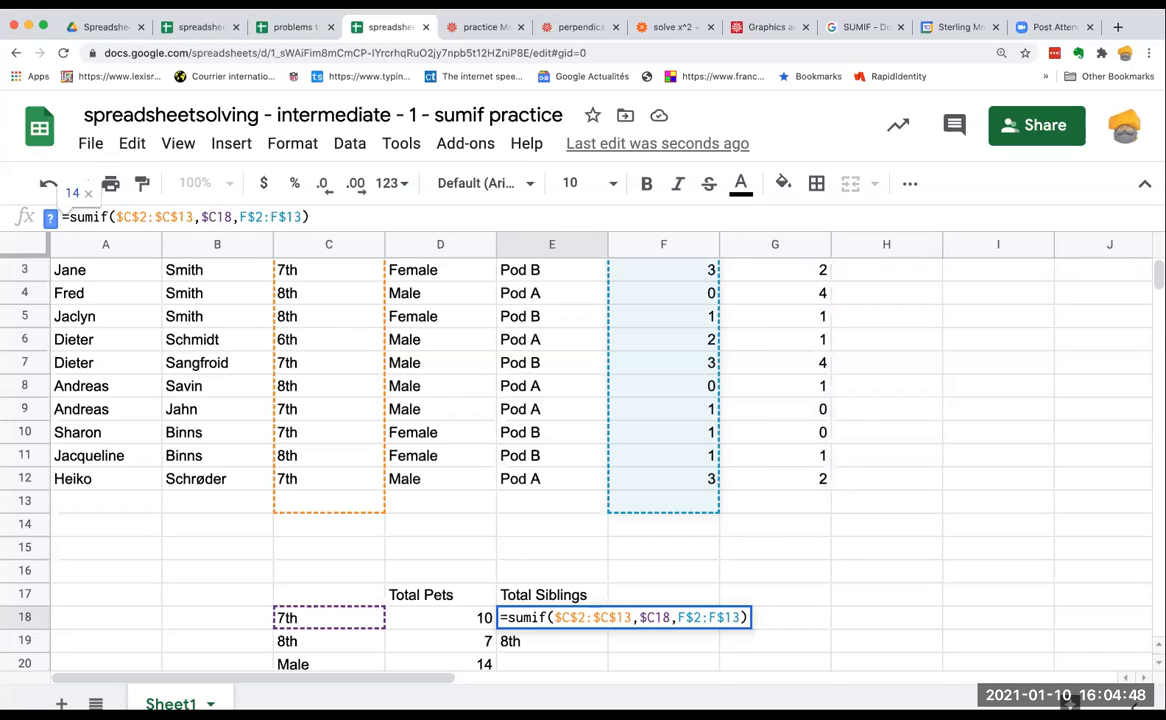
pyautogui.press('Return')
# Fill the Total Siblings formula from E18 down to E19 and compare its criterion with C19.
pyautogui.scroll(1, 682, 554)
pyautogui.scroll(-2, 682, 554)
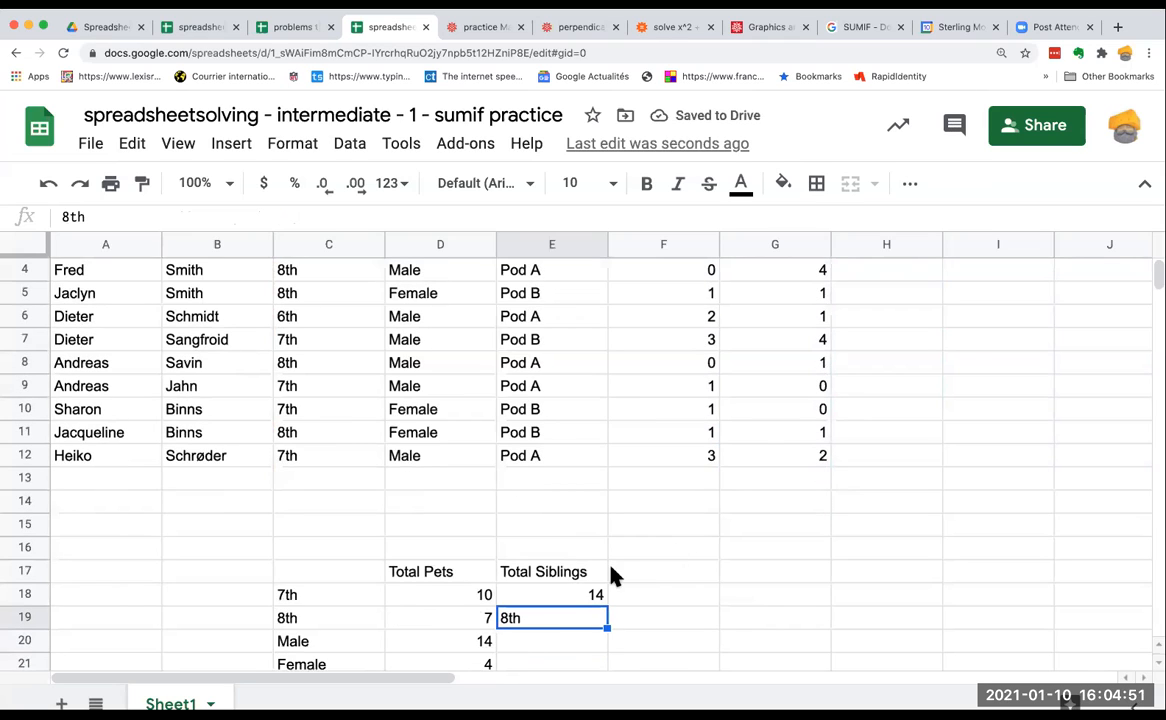
pyautogui.click(567, 596)
pyautogui.moveTo(605, 606); pyautogui.dragTo(601, 624)
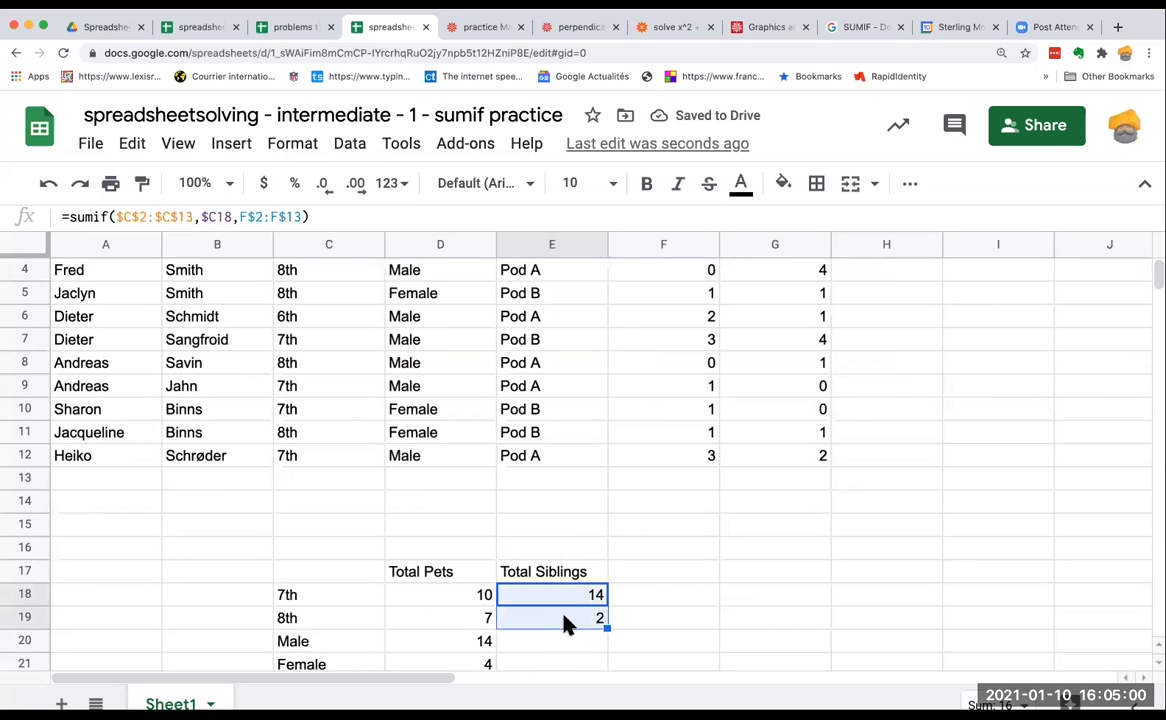
pyautogui.scroll(1, 566, 529)
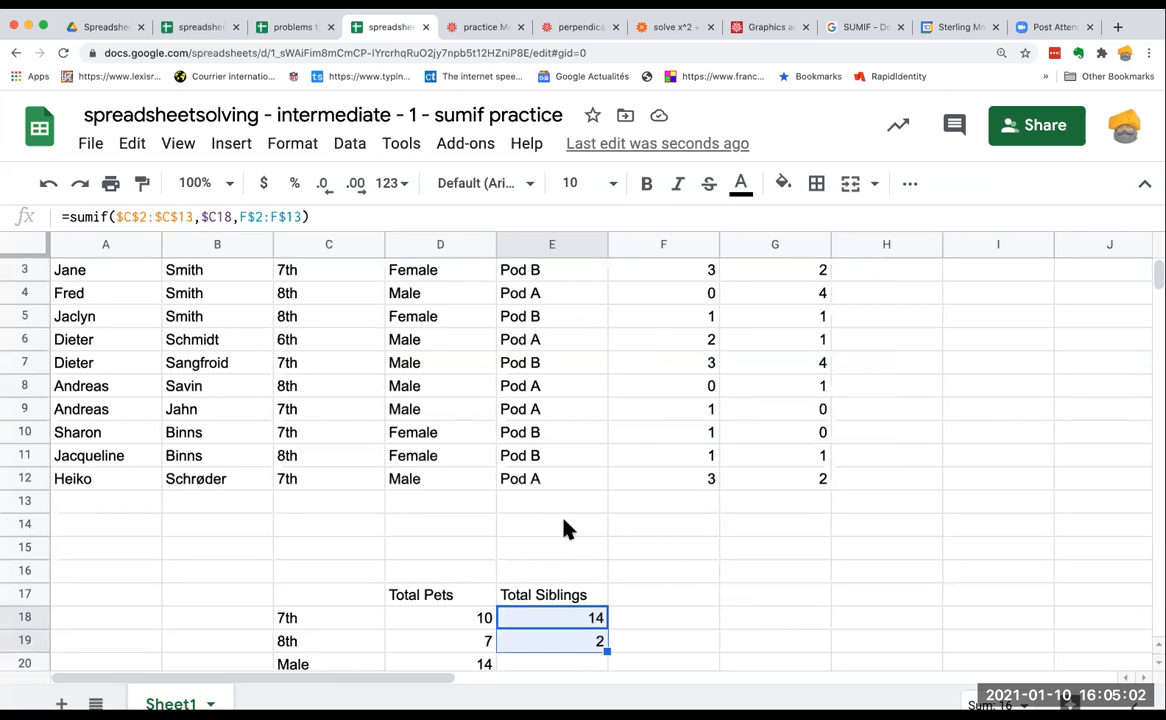
pyautogui.scroll(-2, 533, 585)
pyautogui.click(533, 597)
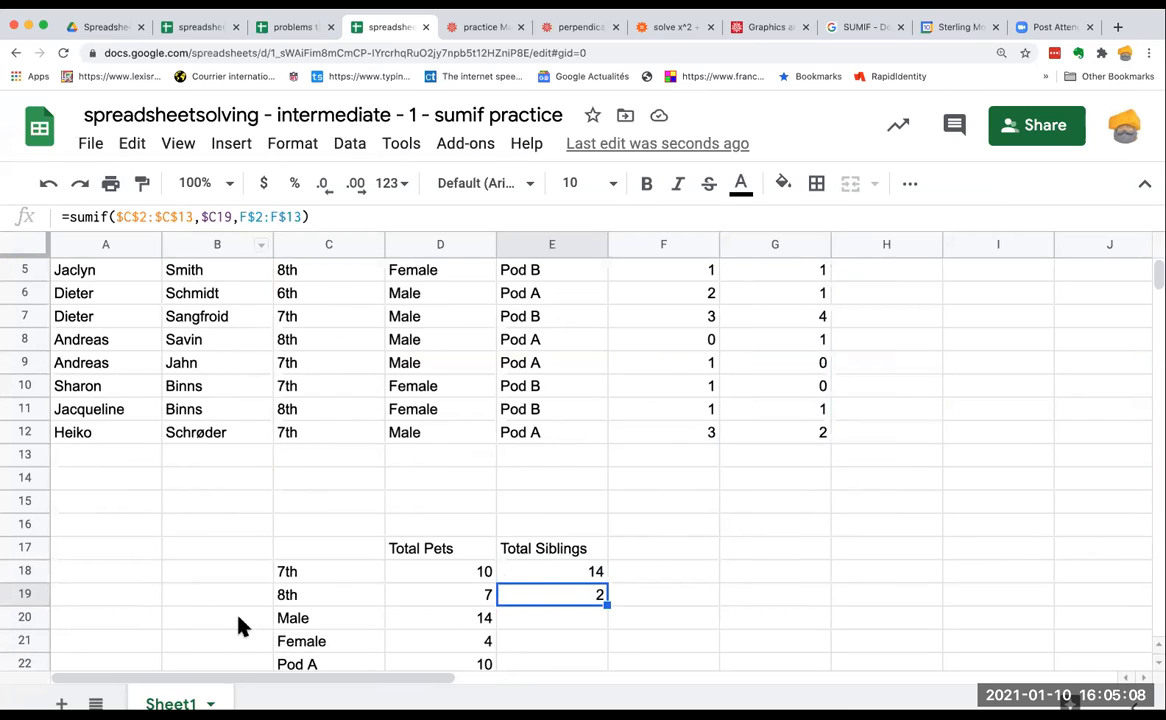
pyautogui.click(283, 597)
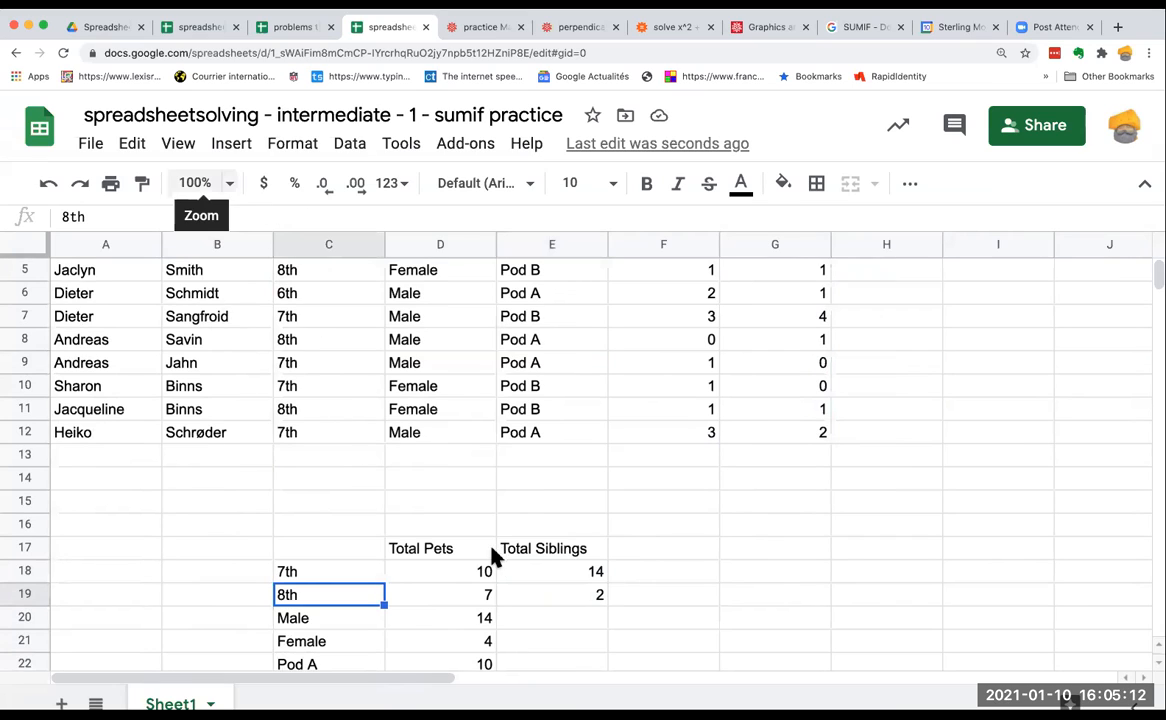
pyautogui.click(518, 597)
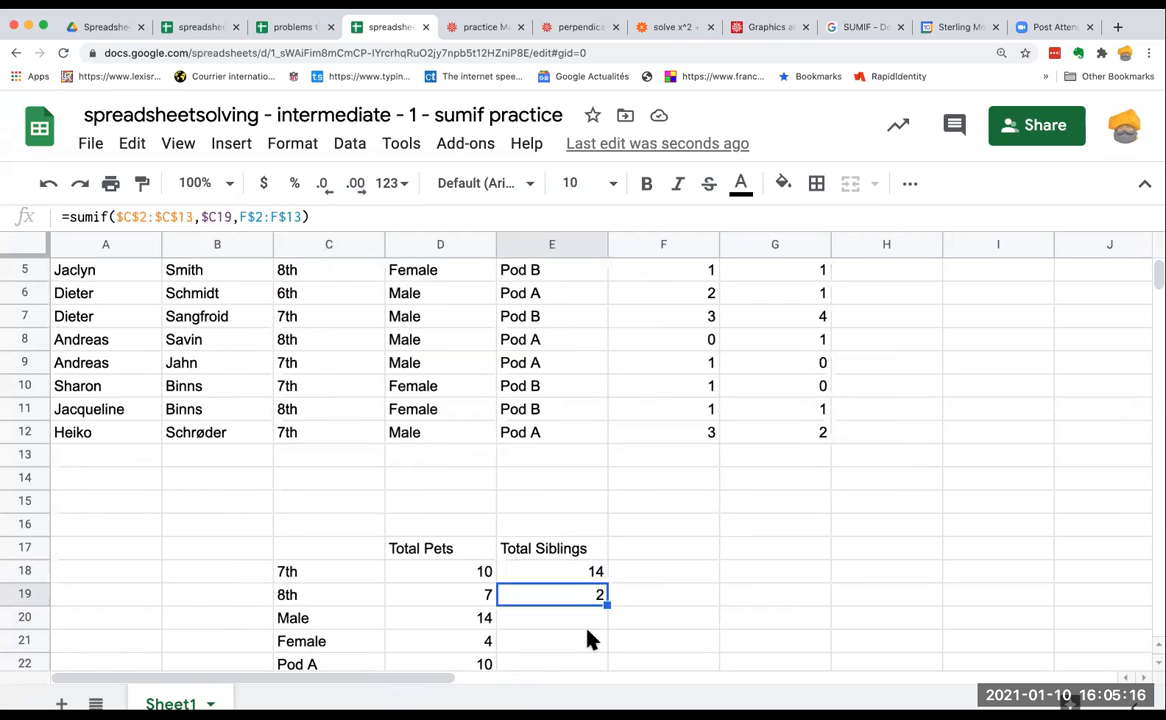
# Fill the Total Siblings formula from E19 down to the Male row in E20 and inspect it.
pyautogui.scroll(-2, 588, 638)
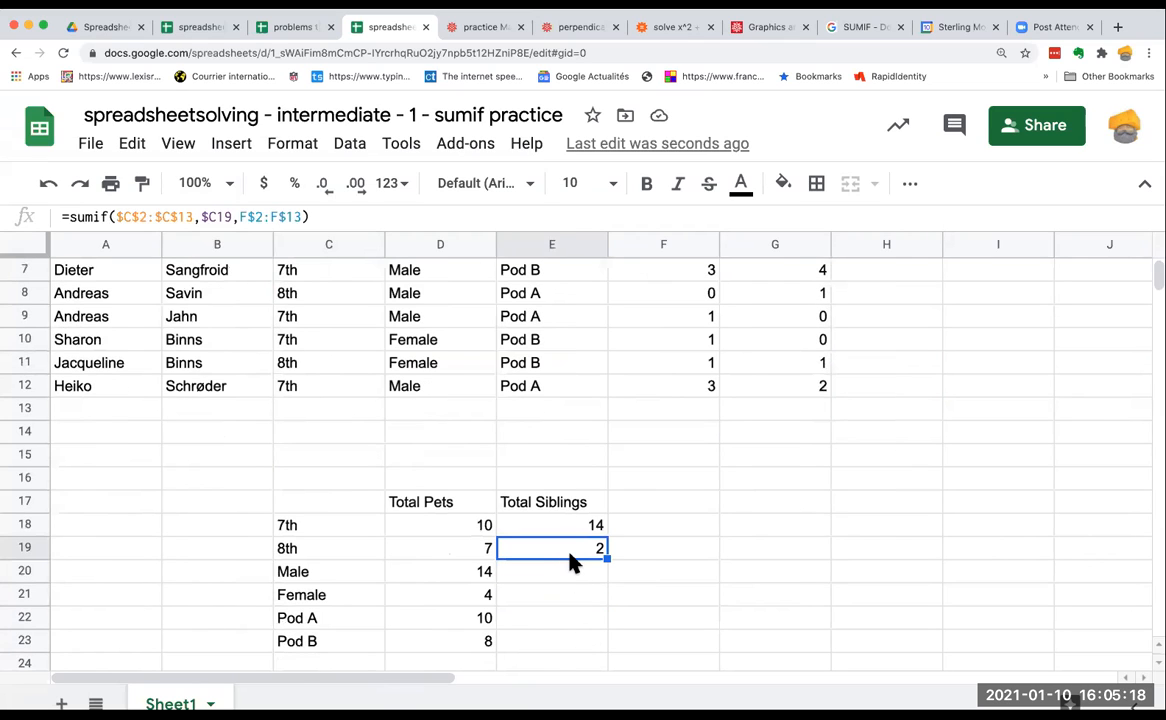
pyautogui.moveTo(603, 561); pyautogui.dragTo(604, 583)
pyautogui.click(573, 578)
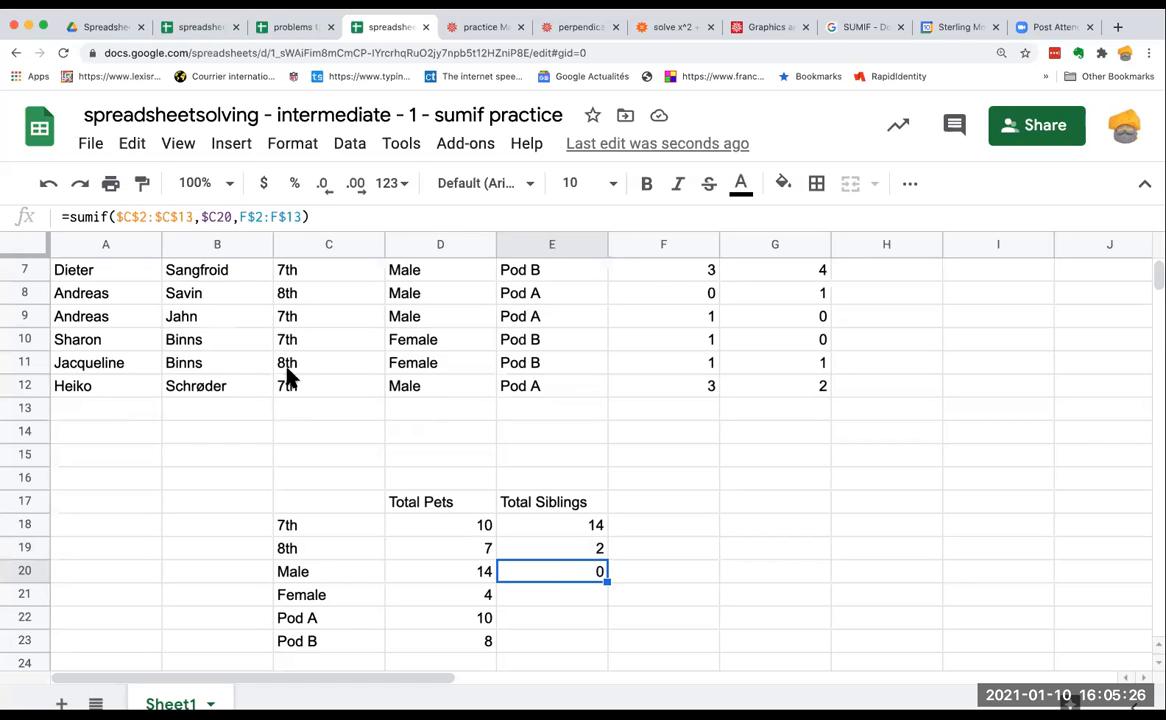
# Change the criteria range in the Male row's Total Siblings formula, E20, to $D$2:$D$13 and reselect the cell.
pyautogui.click(129, 216)
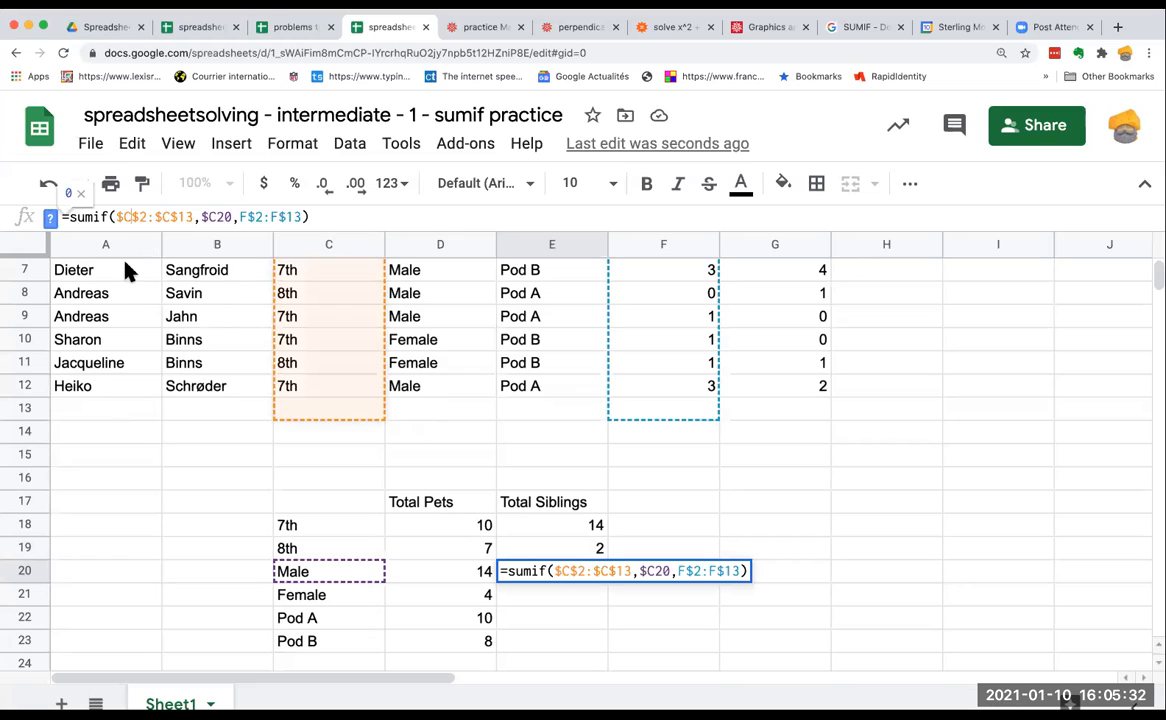
pyautogui.press('BackSpace')
pyautogui.write('D')
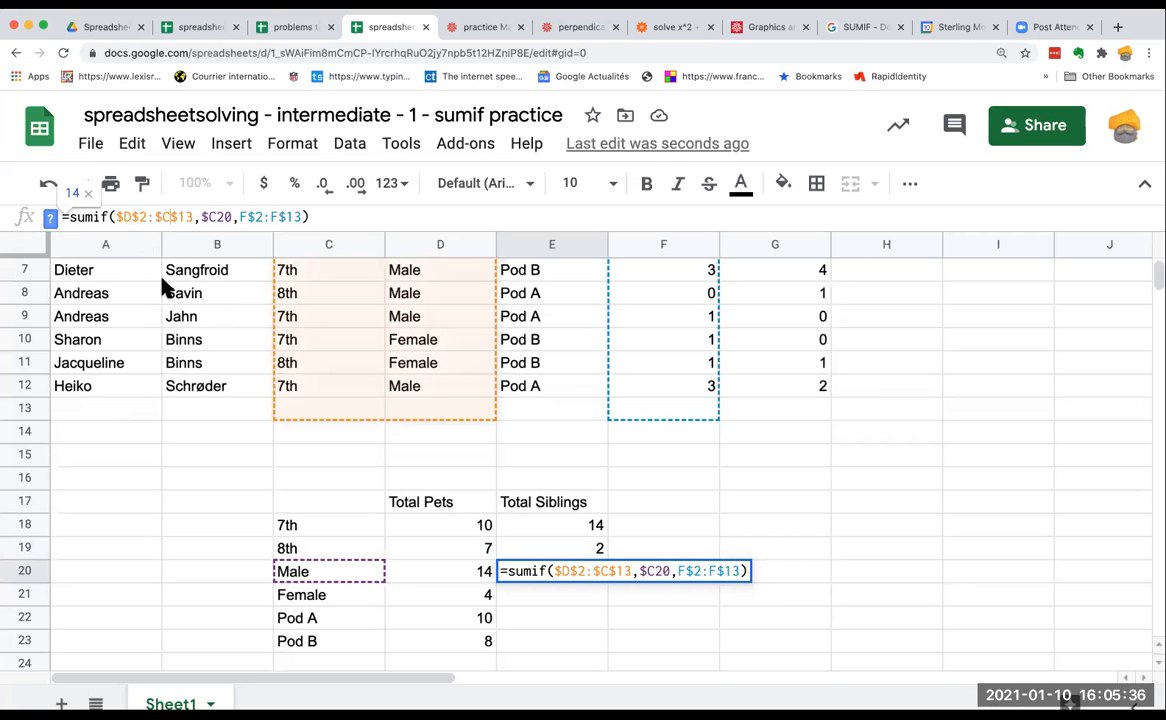
pyautogui.press('BackSpace')
pyautogui.write('D')
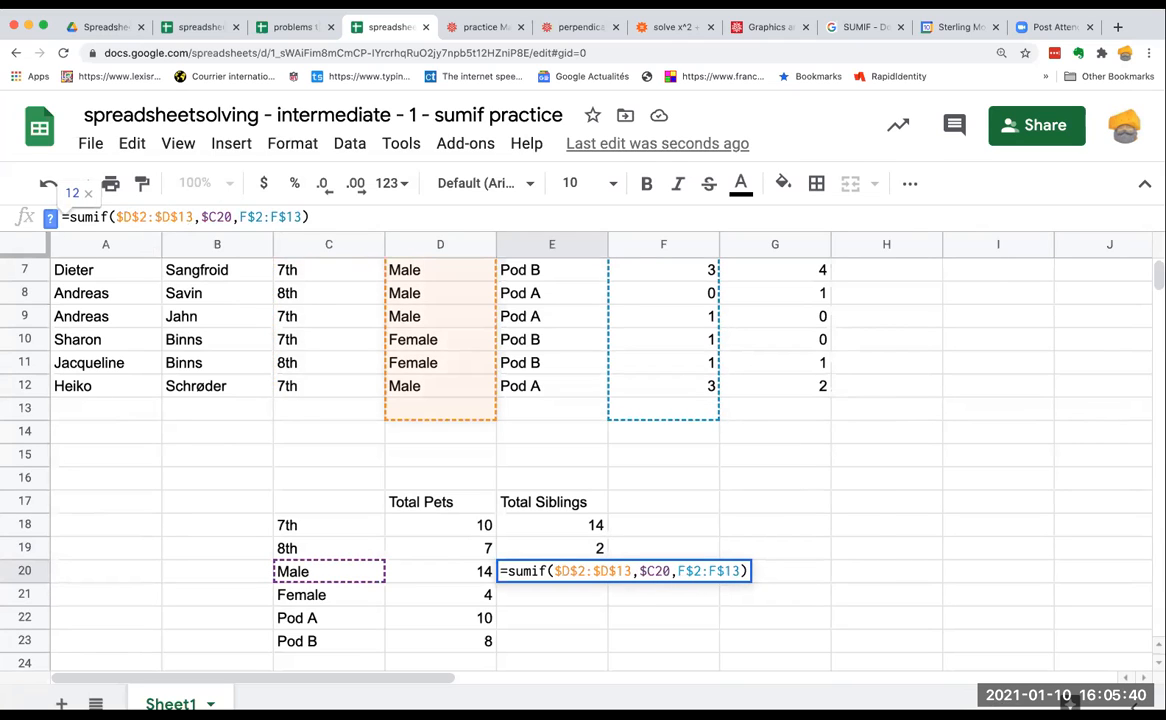
pyautogui.press('Return')
pyautogui.click(560, 572)
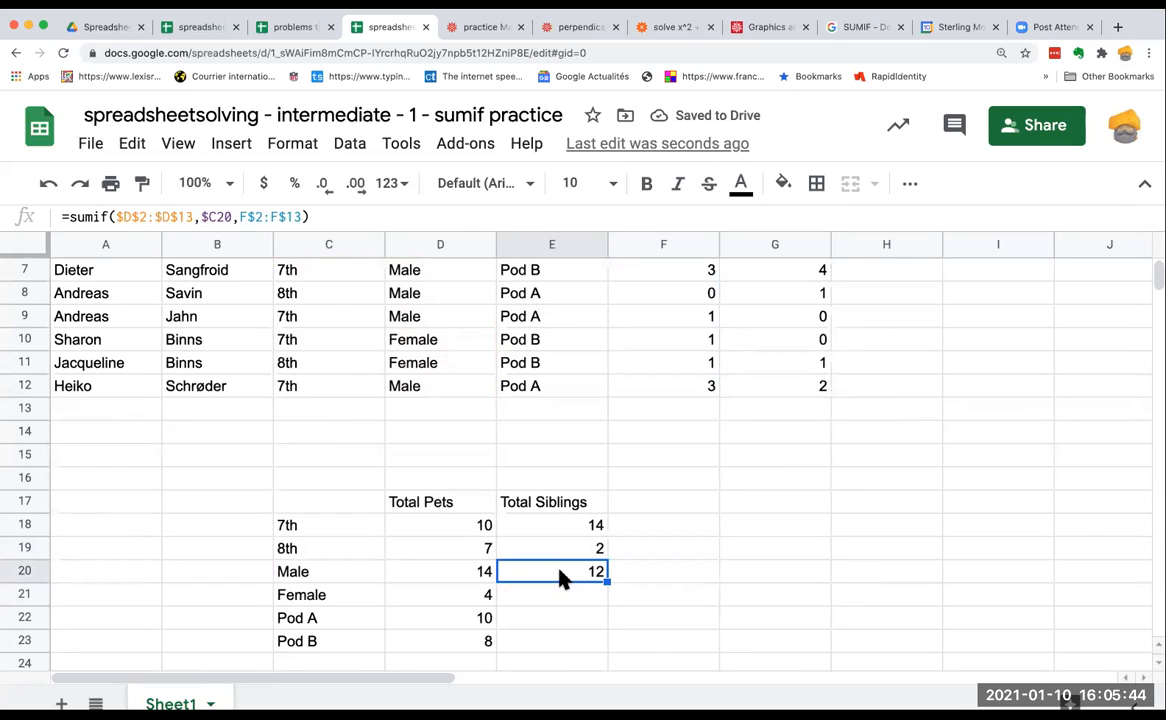
pyautogui.scroll(2, 520, 520)
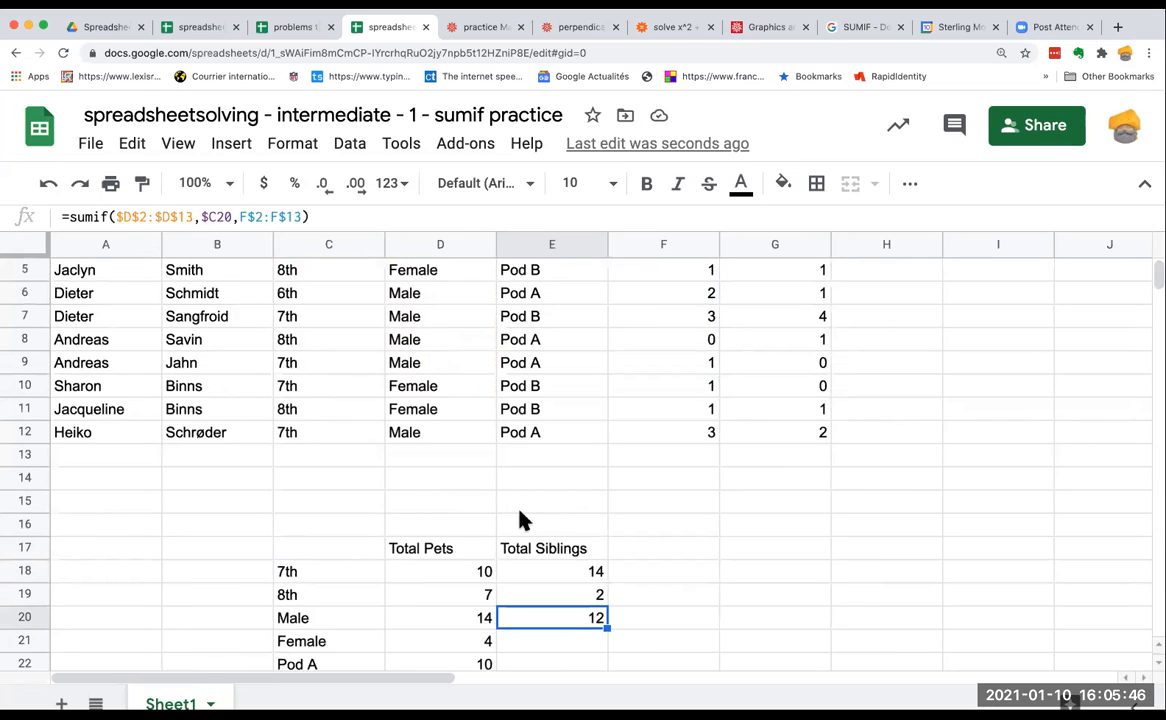
pyautogui.scroll(-2, 520, 520)
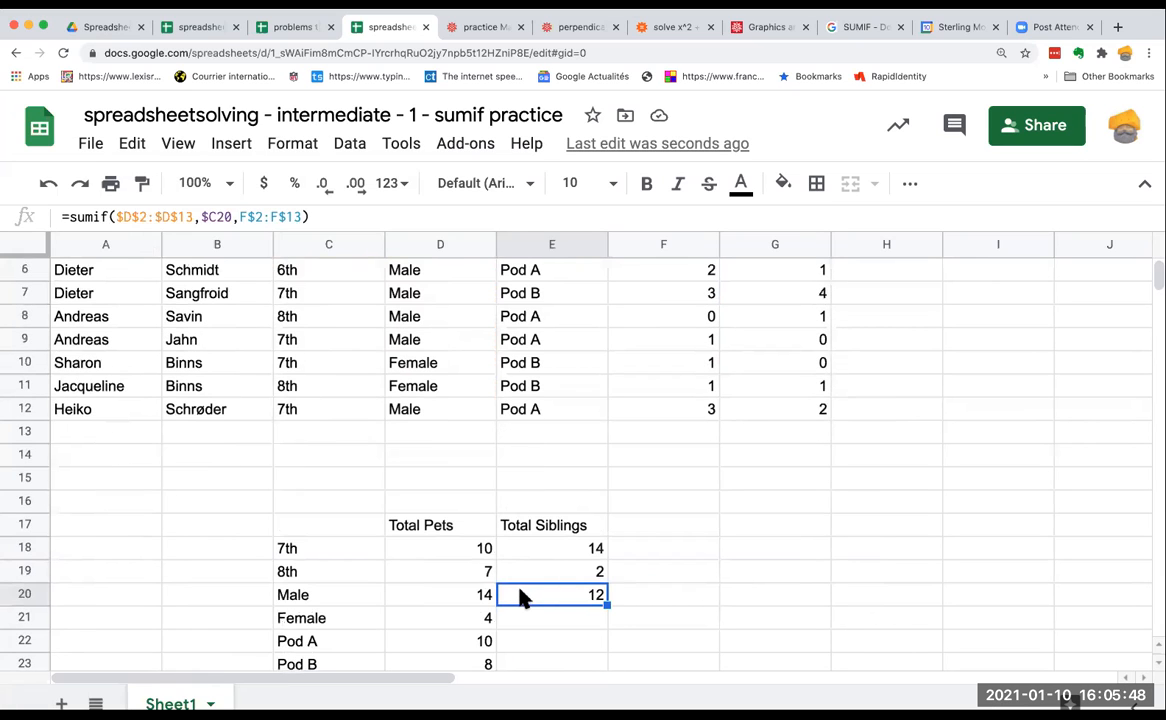
pyautogui.hotkey('shift', 'Up')
pyautogui.hotkey('shift', 'Up')
pyautogui.hotkey('shift', 'Up')
pyautogui.hotkey('shift', 'Up')
pyautogui.hotkey('shift', 'Left')
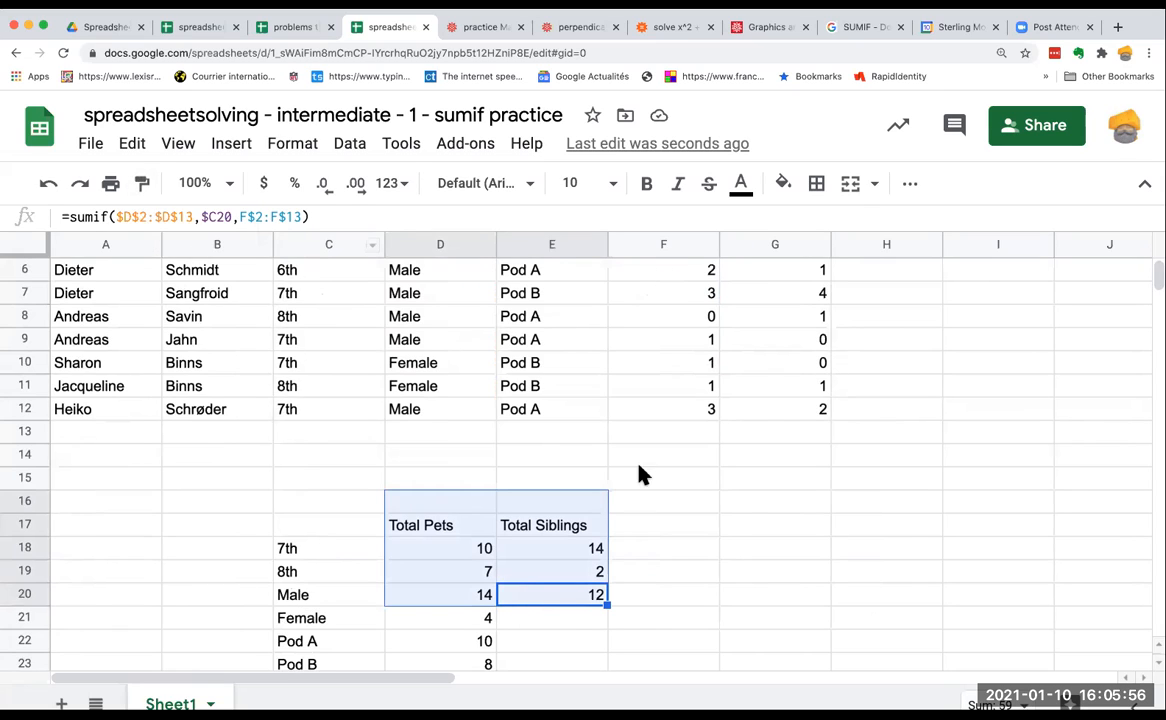
# Fill the Total Siblings formula from E20 down to the Female row in E21 and inspect the copy.
pyautogui.click(567, 600)
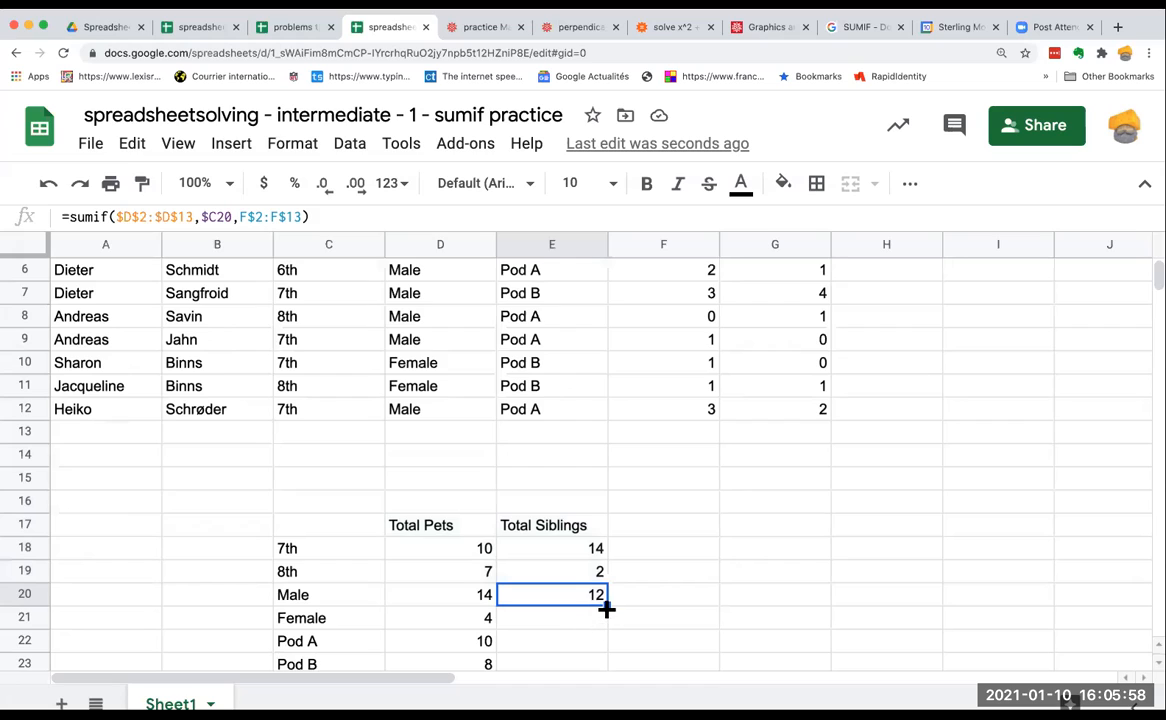
pyautogui.moveTo(606, 608); pyautogui.dragTo(600, 624)
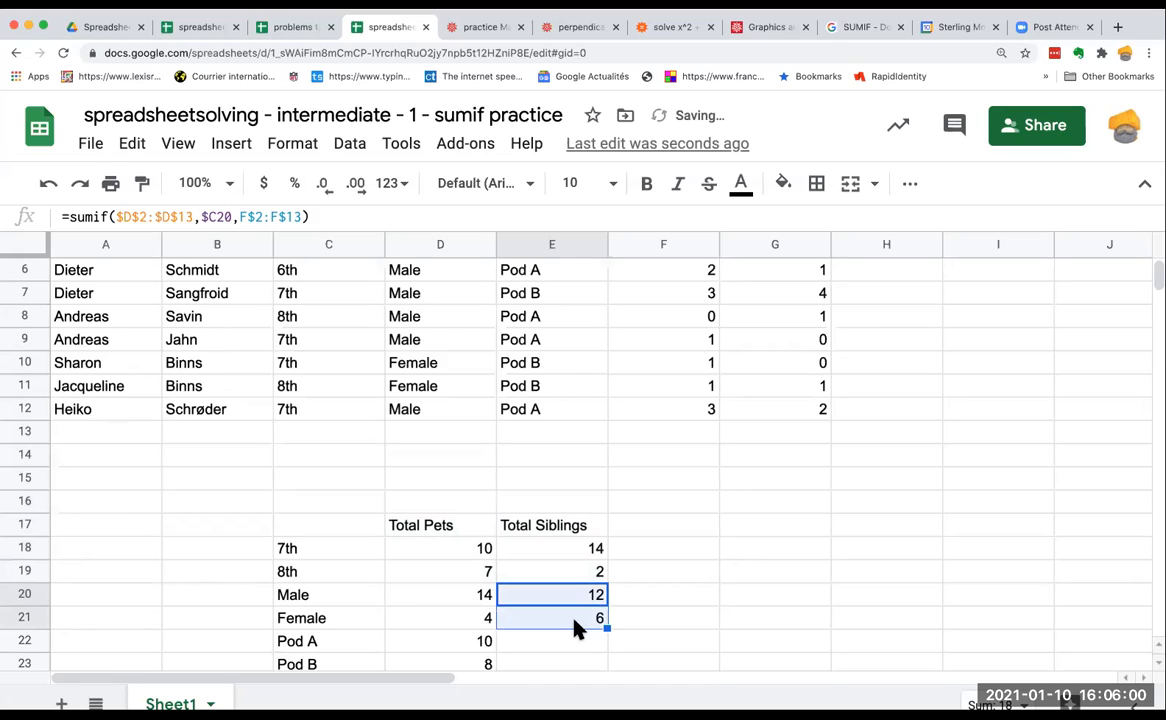
pyautogui.click(577, 628)
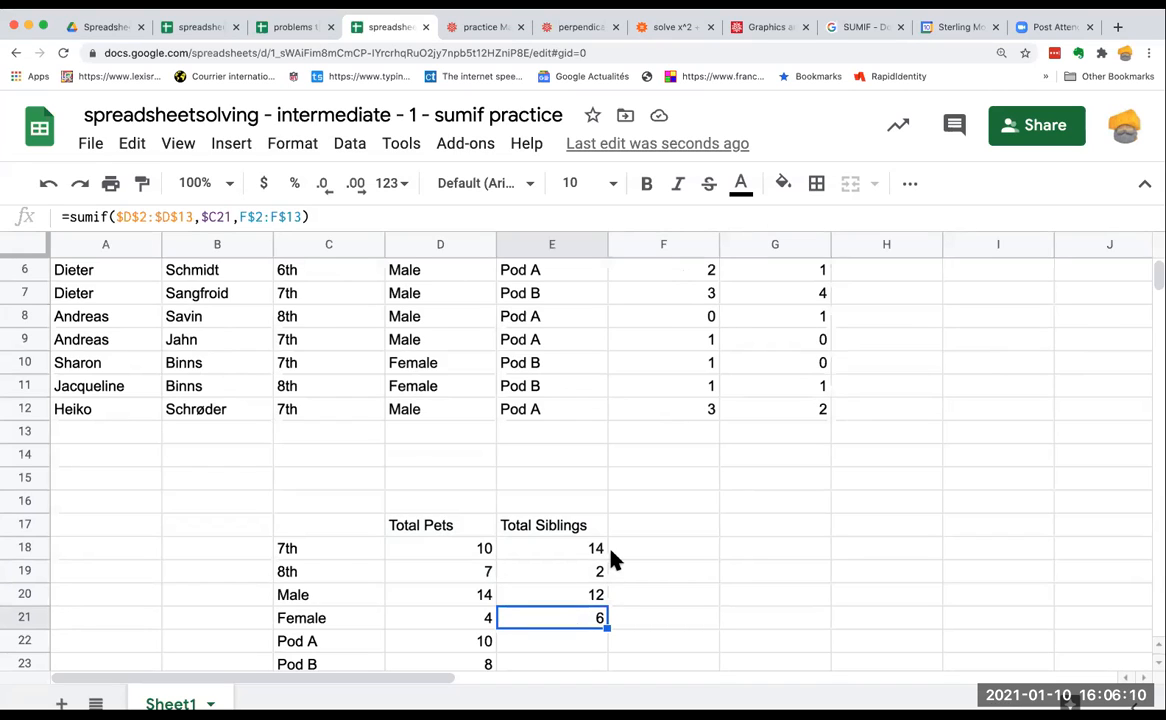
# Fill the Total Siblings formula from E21 down to the Pod A row in E22 and inspect the copy.
pyautogui.scroll(-1, 612, 557)
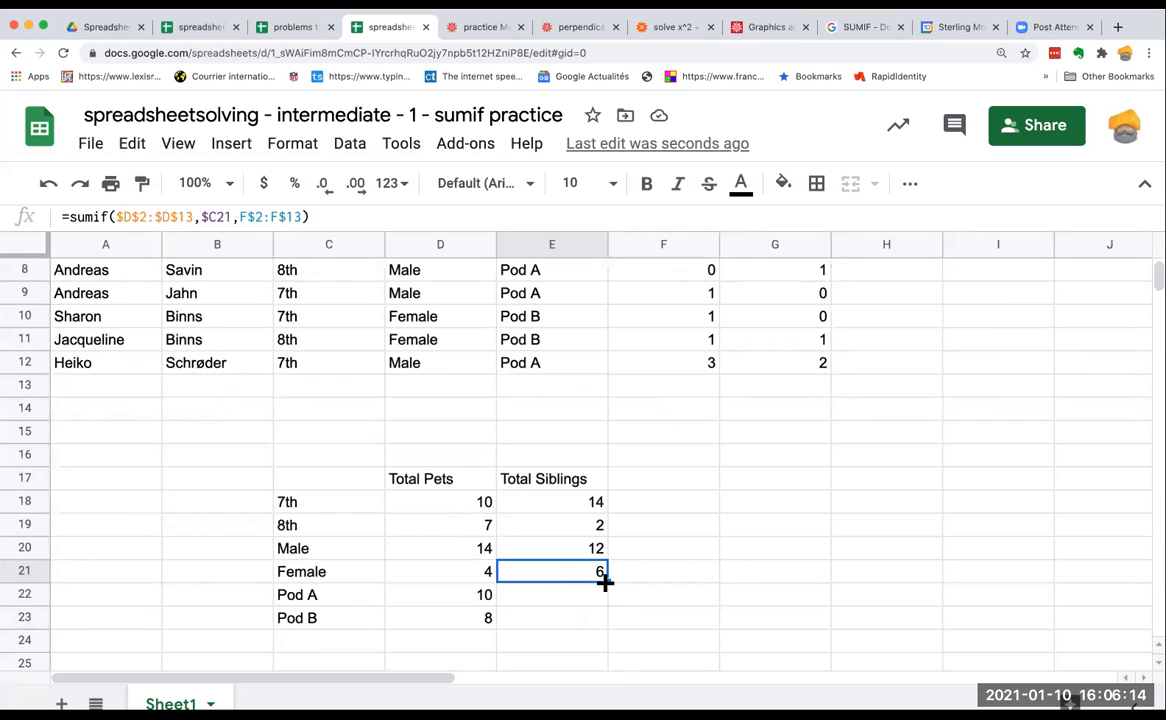
pyautogui.moveTo(605, 593); pyautogui.dragTo(573, 604)
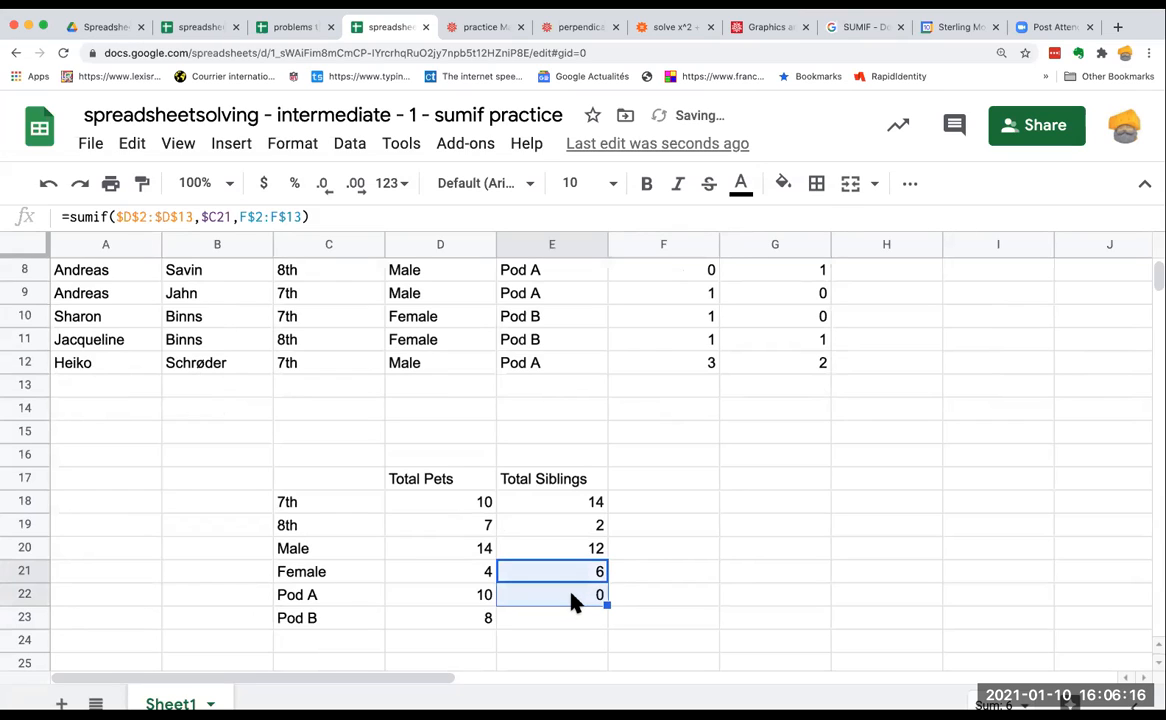
pyautogui.click(573, 600)
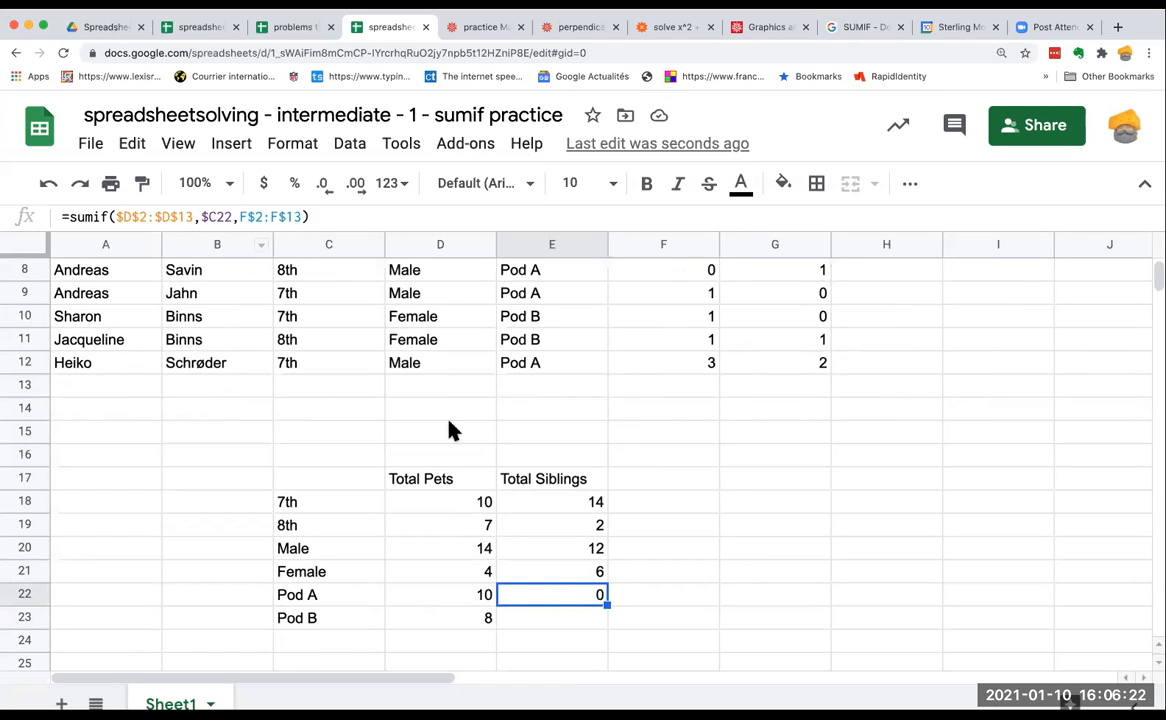
# Change the criteria range in the Pod A row's Total Siblings formula, E22, to the pod column, $E$2:$E$13.
pyautogui.click(127, 216)
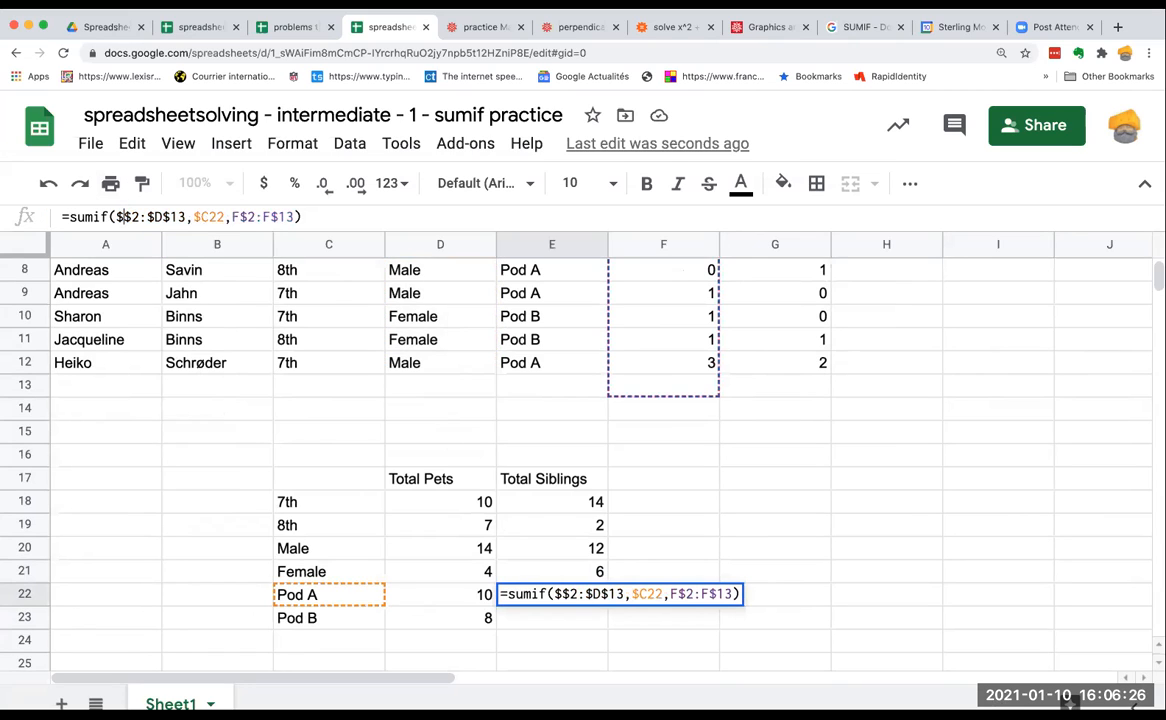
pyautogui.write('E')
pyautogui.click(166, 216)
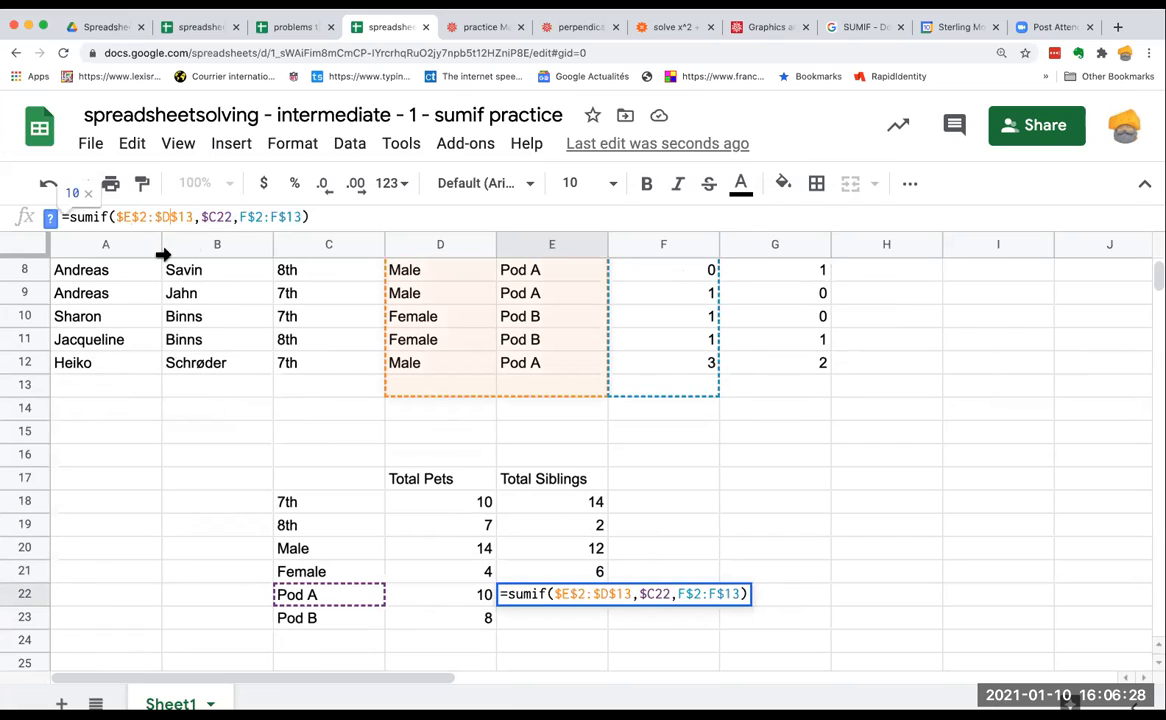
pyautogui.press('BackSpace')
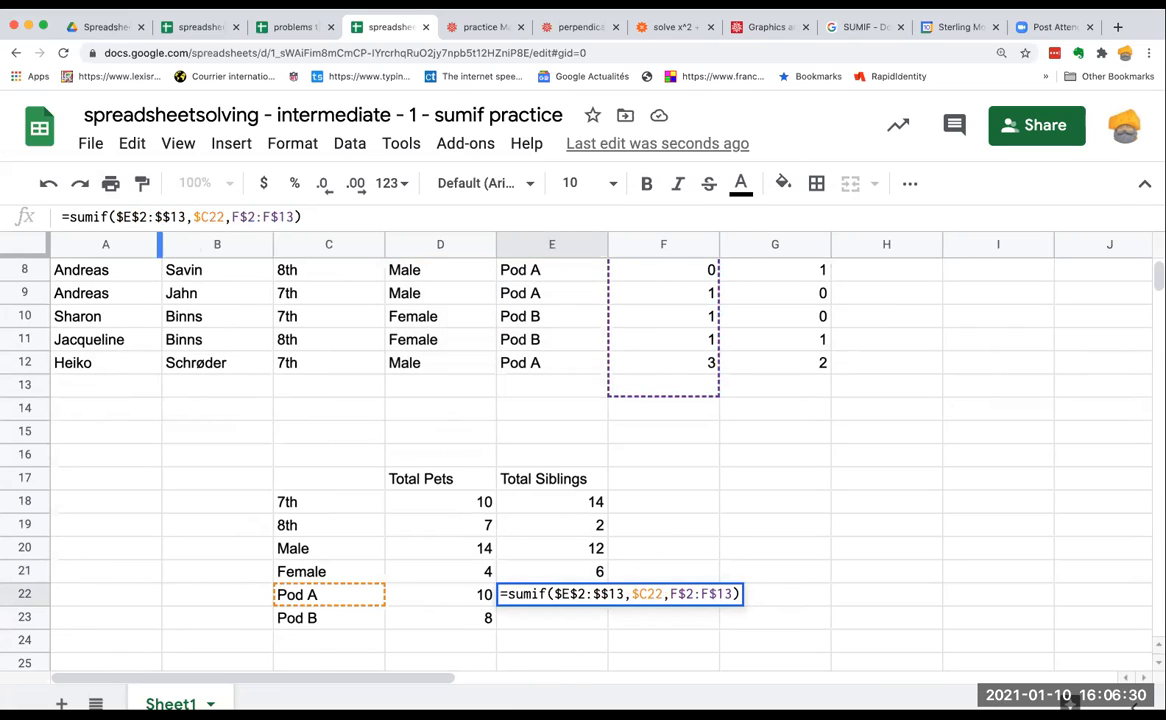
pyautogui.write('E')
pyautogui.press('Return')
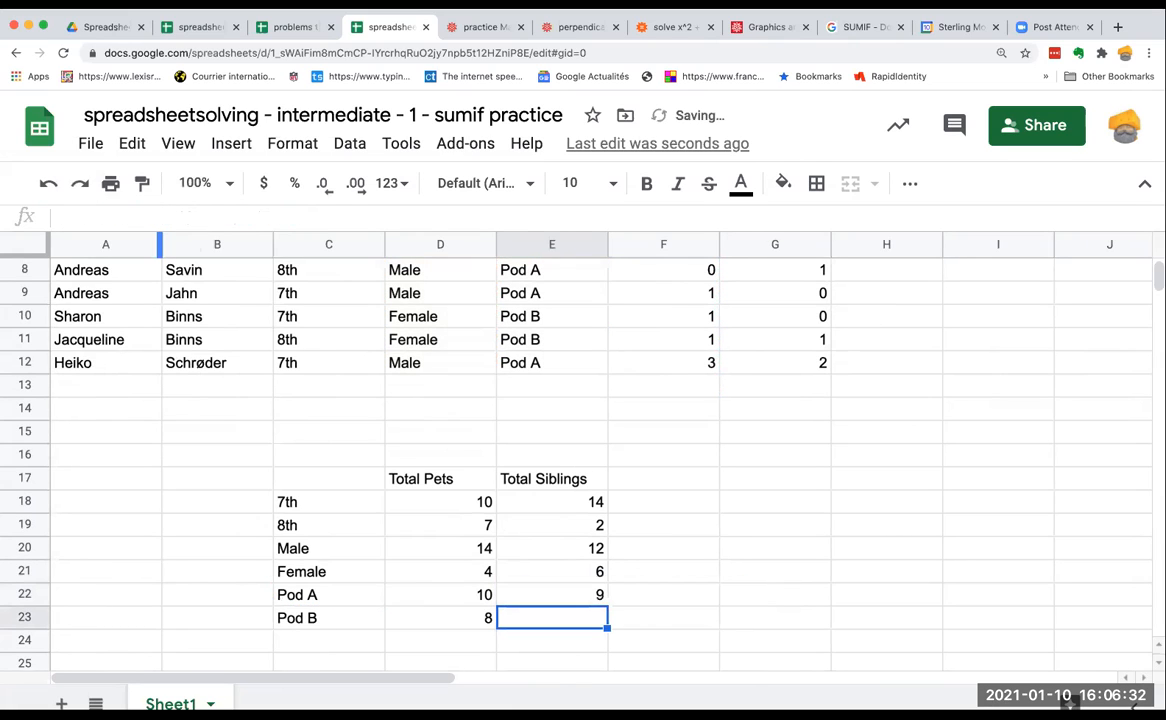
# Fill the Total Siblings formula from E22 down to the Pod B row in E23, then inspect the formulas in E23 and D18.
pyautogui.click(540, 597)
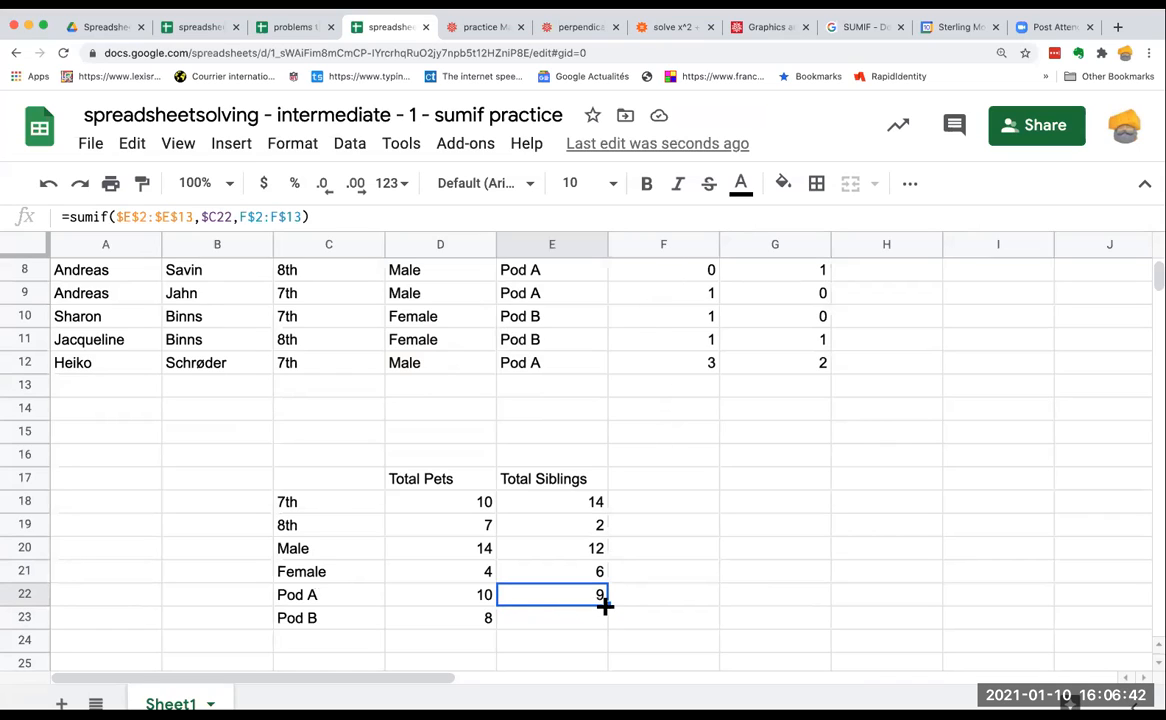
pyautogui.moveTo(605, 617); pyautogui.dragTo(578, 627)
pyautogui.click(578, 627)
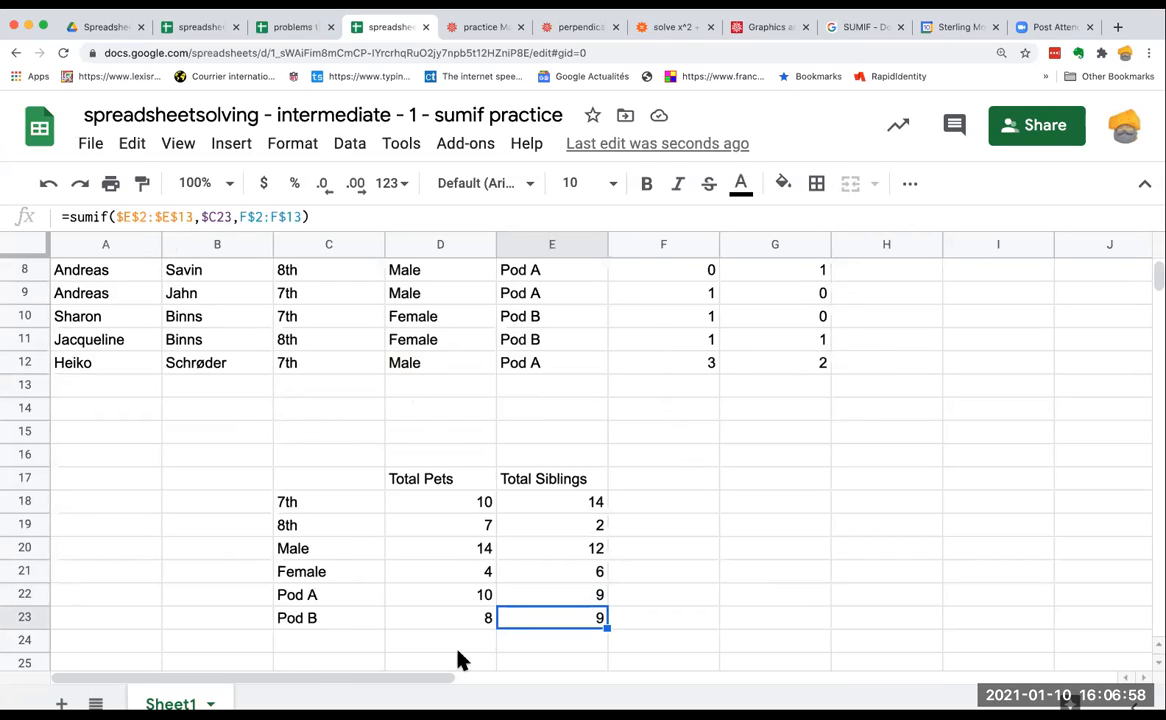
pyautogui.click(425, 511)
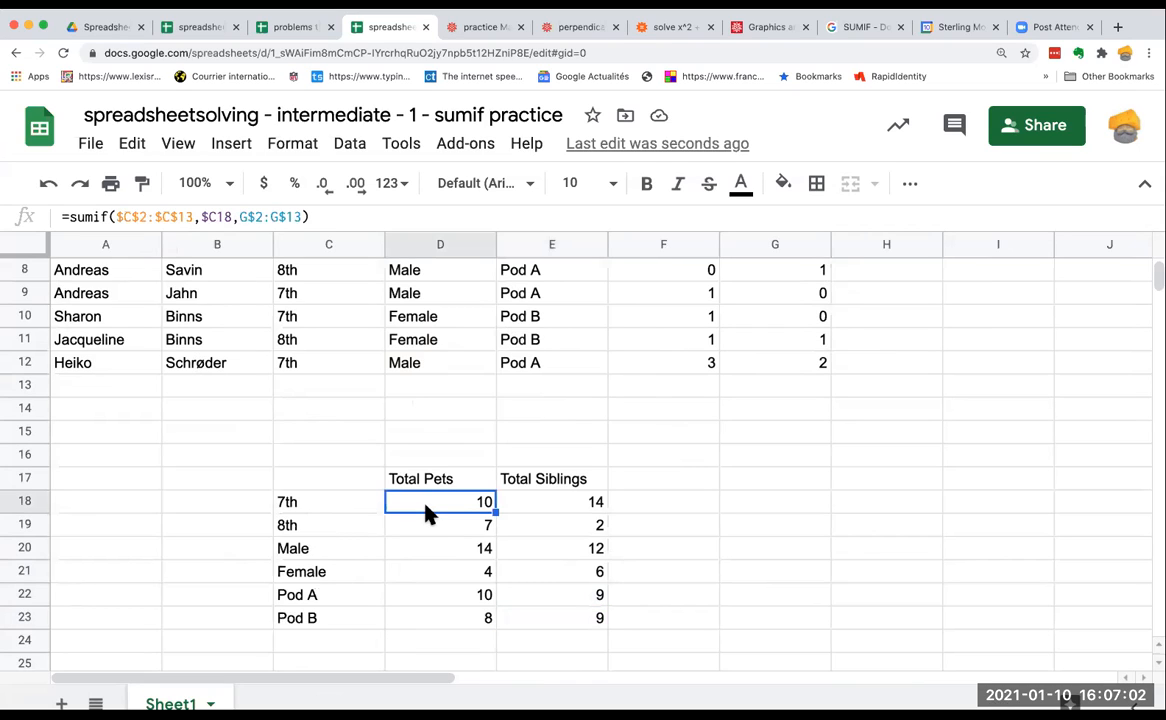